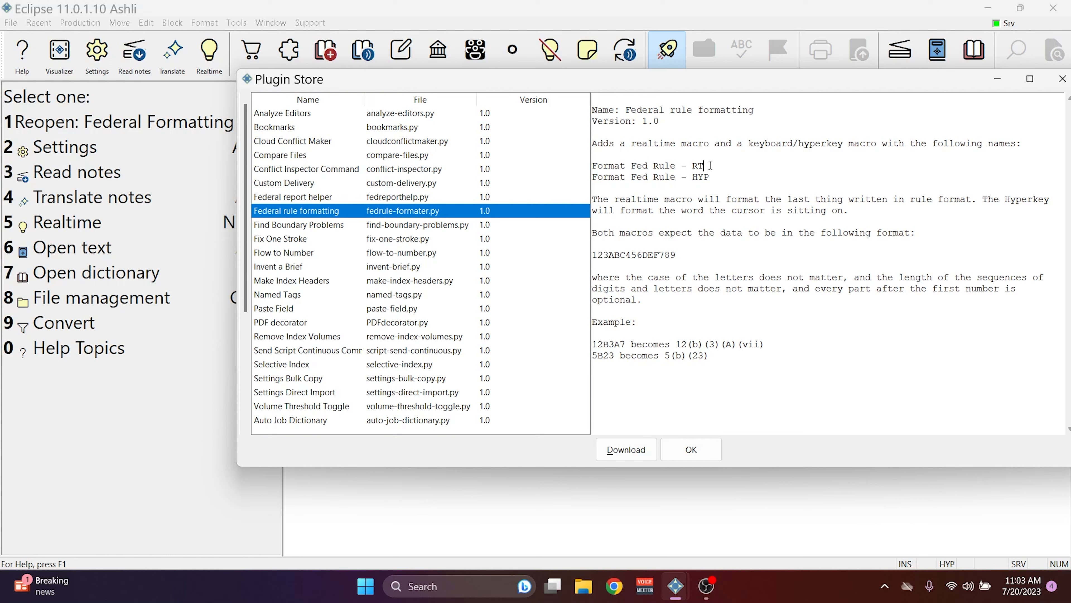
Examine the Federal rule formatting plugin's description, including its macro names, expected input format and conversion examples
{"action": "left_click", "coordinate": [725, 180]}
{"action": "left_click_drag", "start_coordinate": [697, 257], "coordinate": [592, 258]}
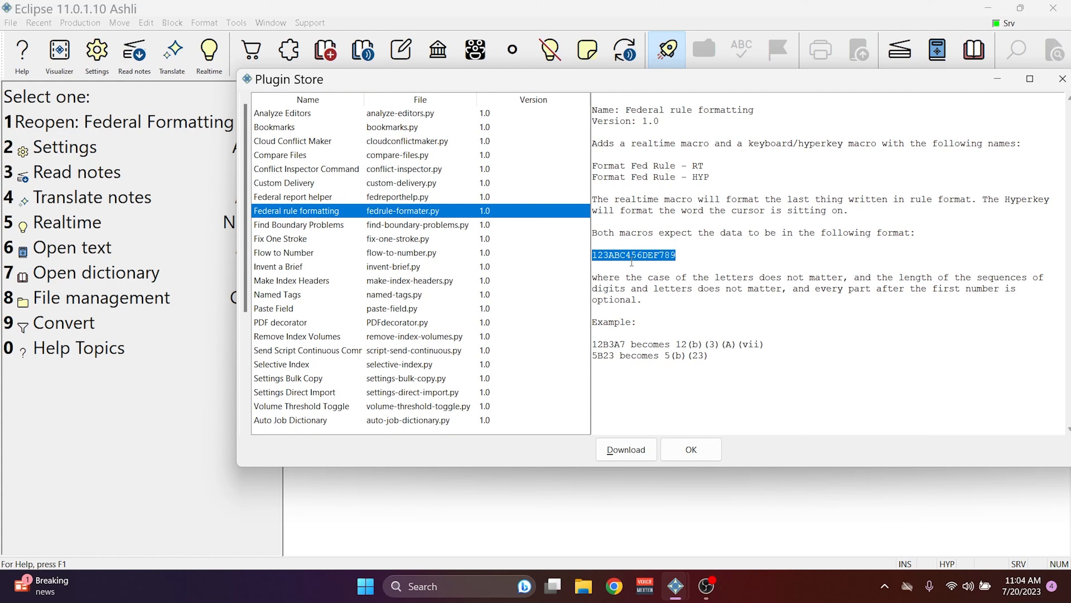
{"action": "left_click_drag", "start_coordinate": [724, 356], "coordinate": [592, 346]}
{"action": "left_click", "coordinate": [620, 343]}
{"action": "left_click_drag", "start_coordinate": [610, 256], "coordinate": [665, 256]}
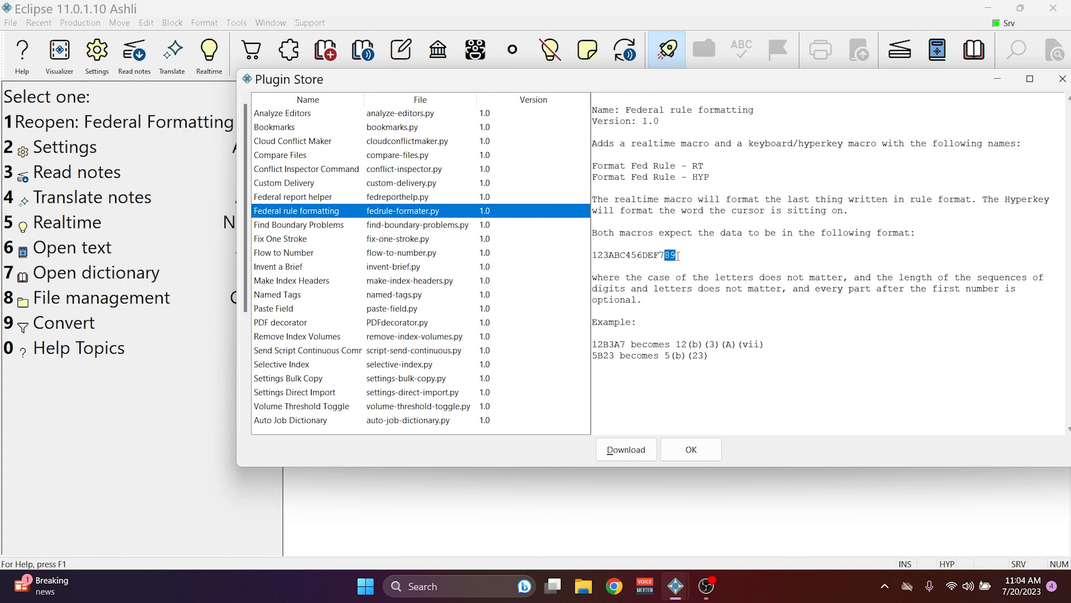
{"action": "left_click", "coordinate": [685, 255]}
{"action": "left_click_drag", "start_coordinate": [710, 356], "coordinate": [593, 345]}
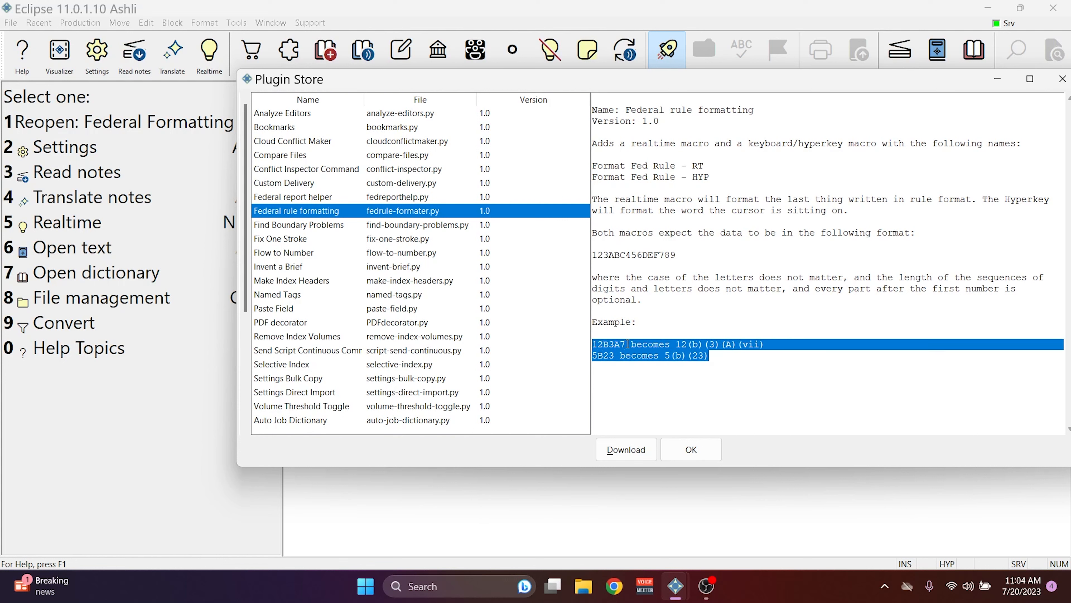
{"action": "left_click", "coordinate": [654, 310]}
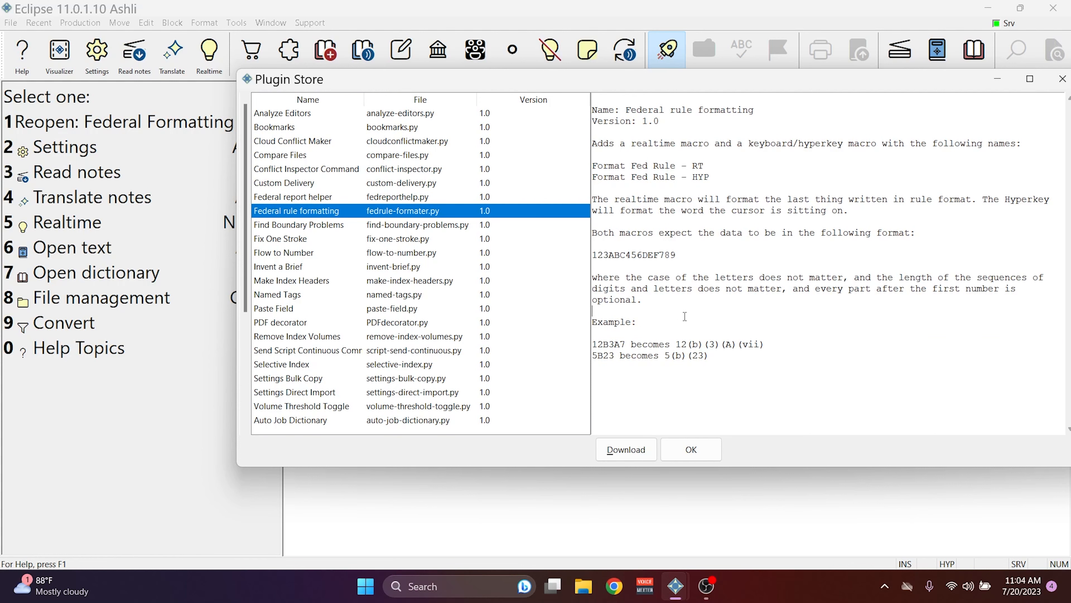
Download the Federal rule formatting plugin from the Plugin Store and enable it in the Plugin Manager
{"action": "left_click", "coordinate": [626, 449]}
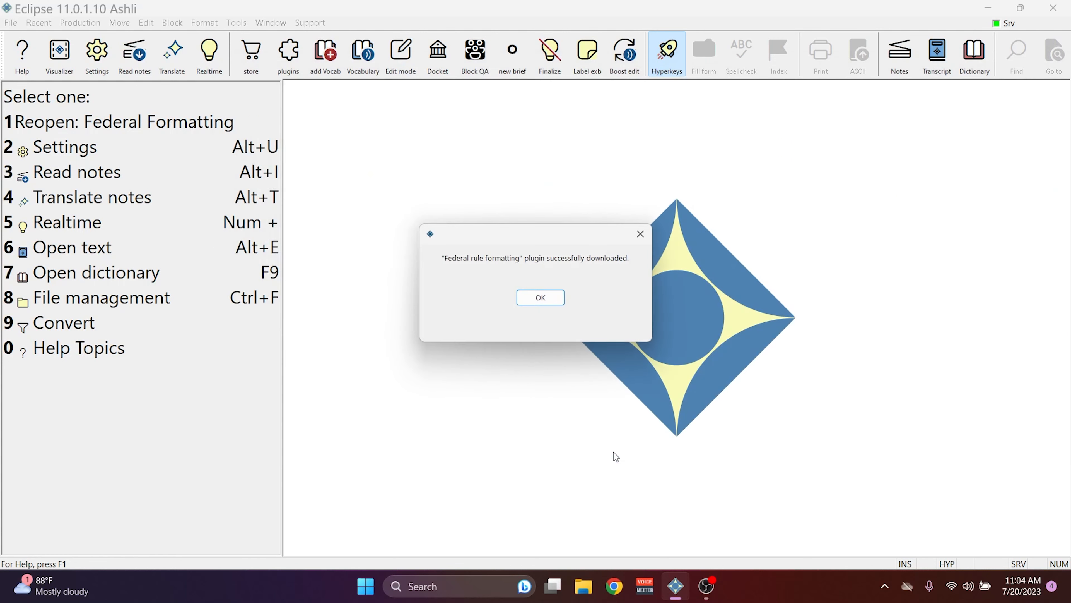
{"action": "left_click", "coordinate": [541, 297]}
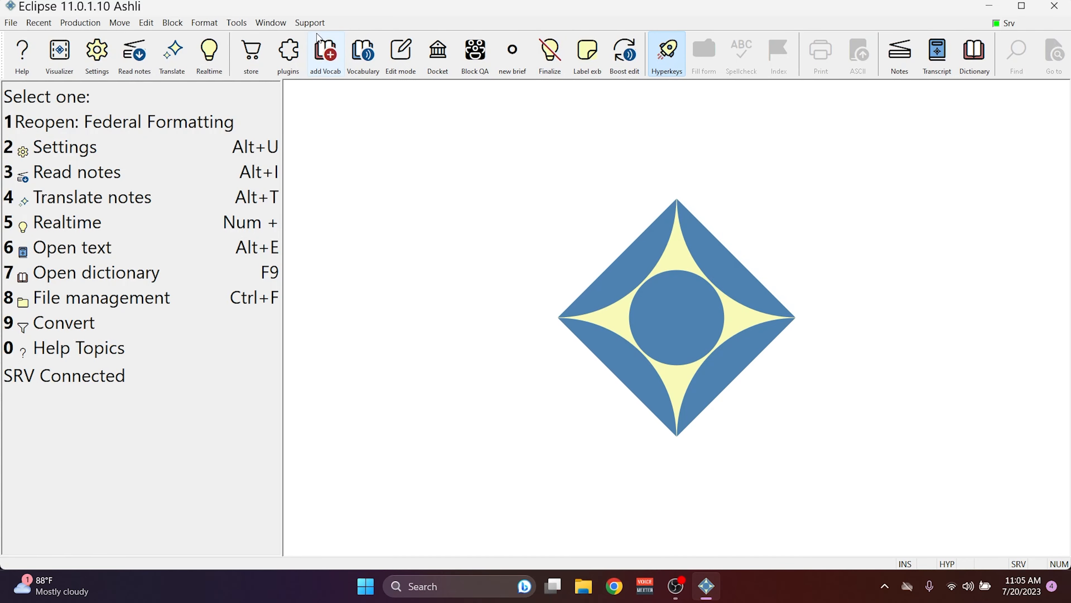
{"action": "left_click", "coordinate": [310, 23]}
{"action": "mouse_move", "coordinate": [371, 296]}
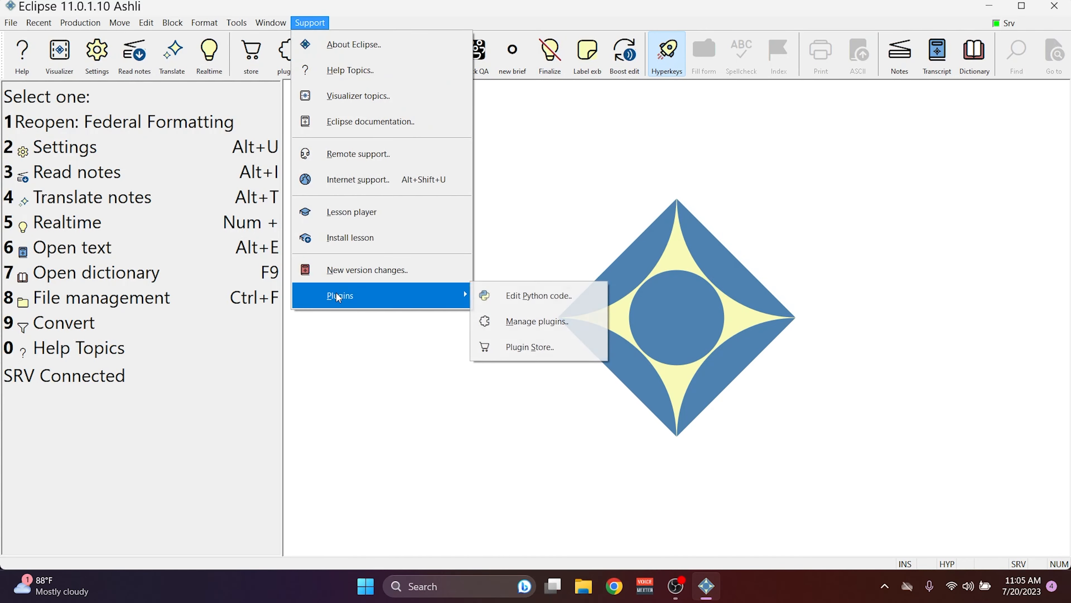
{"action": "left_click", "coordinate": [531, 323]}
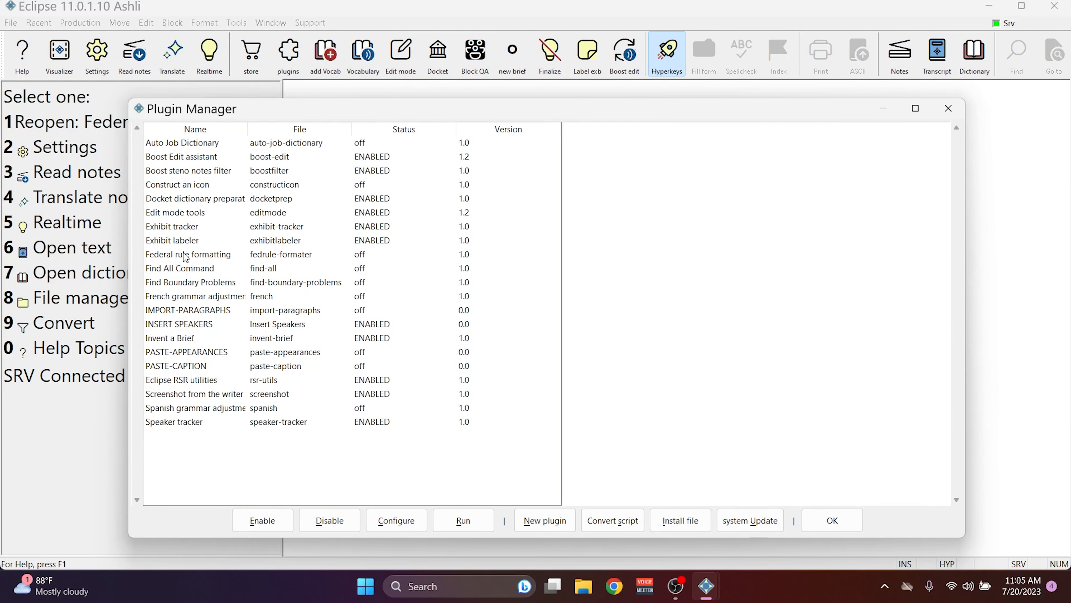
{"action": "left_click", "coordinate": [165, 255]}
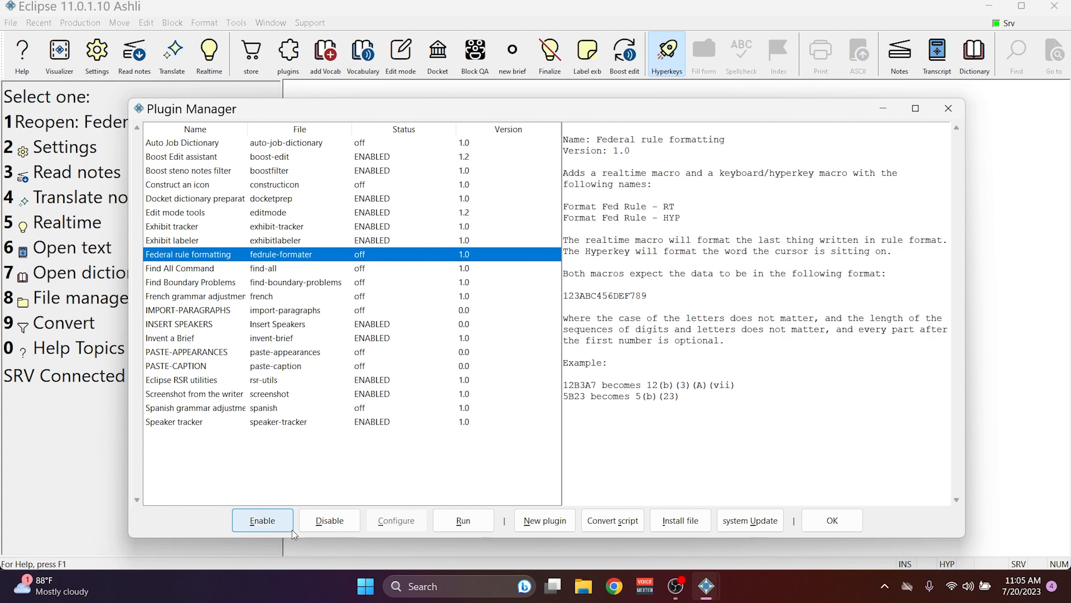
{"action": "left_click", "coordinate": [262, 523]}
{"action": "left_click", "coordinate": [832, 520]}
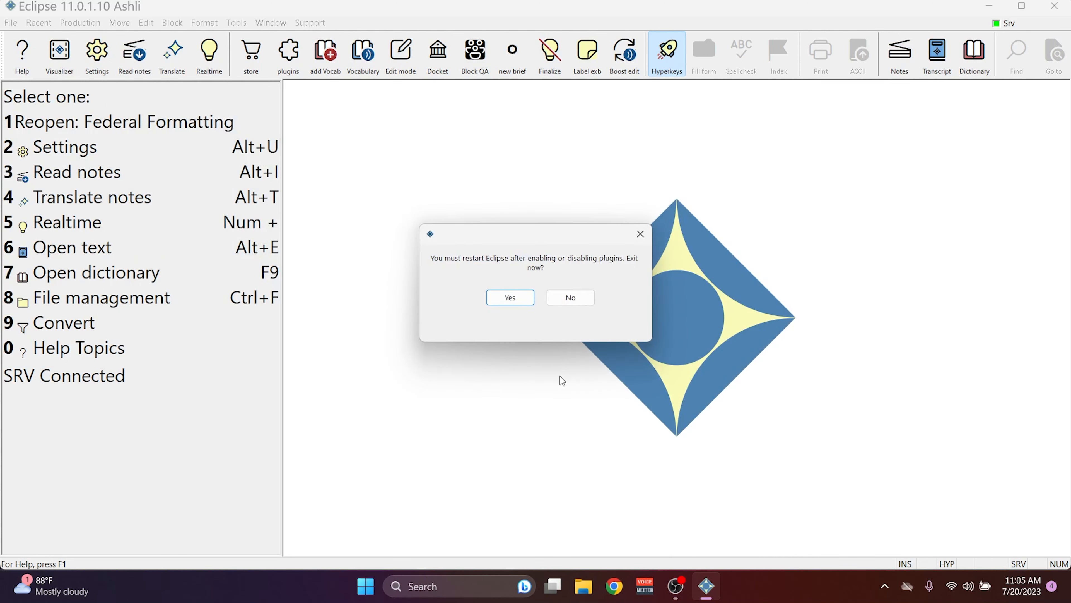
Exit and relaunch Eclipse 11, loading the preselected user profile
{"action": "left_click", "coordinate": [519, 303]}
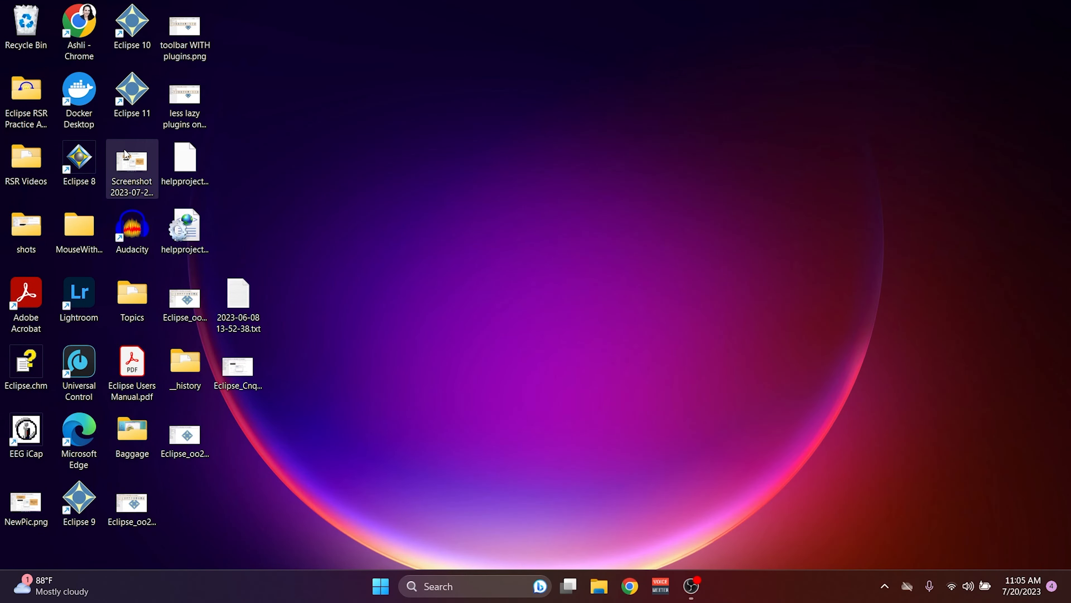
{"action": "double_click", "coordinate": [132, 104]}
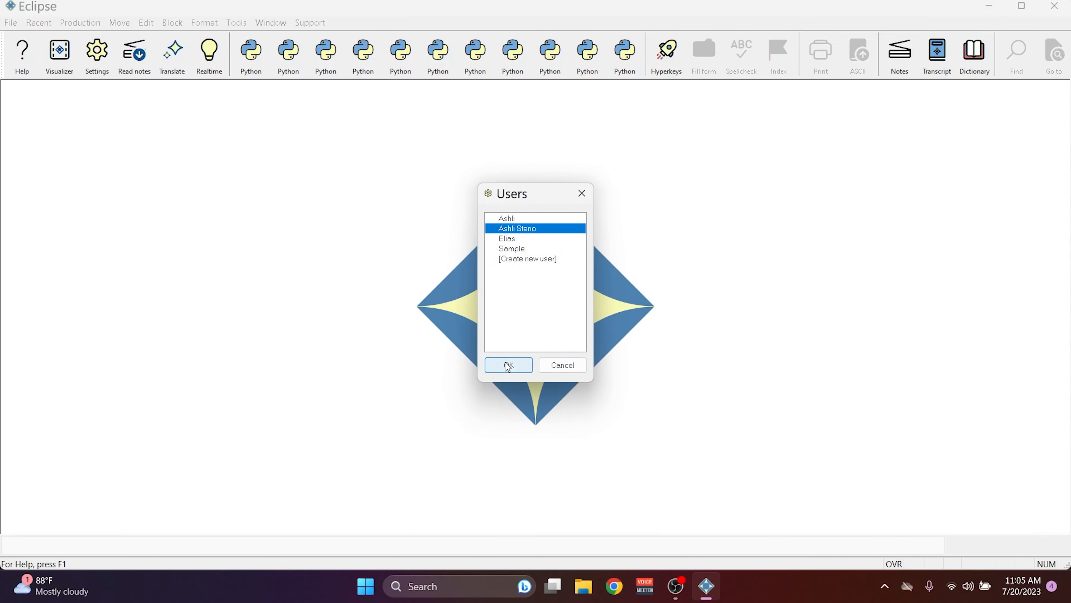
{"action": "left_click", "coordinate": [506, 361]}
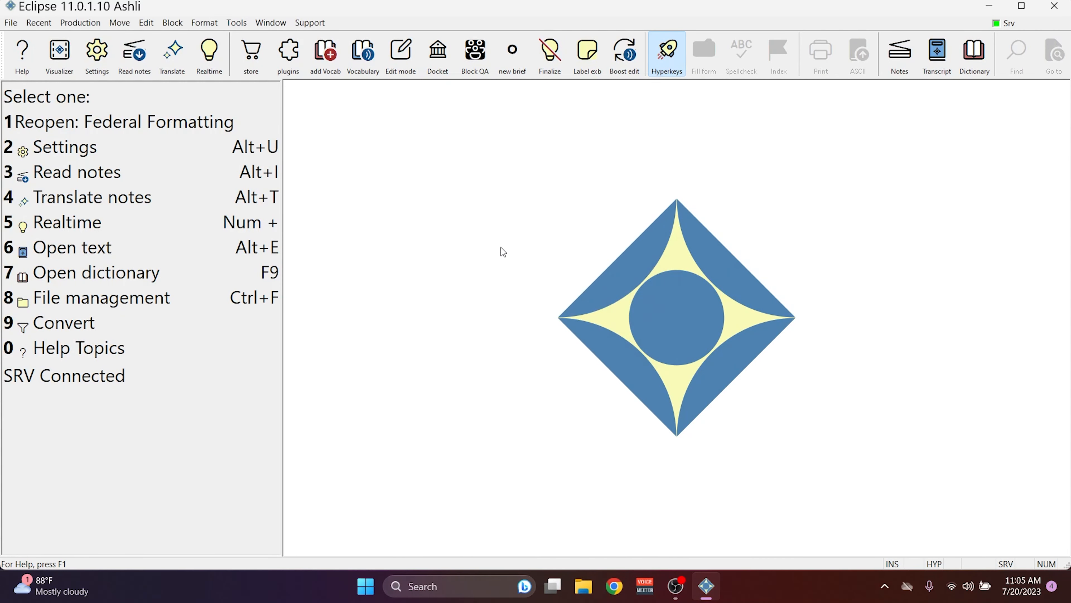
Add a new hyperkey definition in the user's keyboard settings for the command "Python: Format Fed Rule - HYP"
{"action": "left_click", "coordinate": [97, 55]}
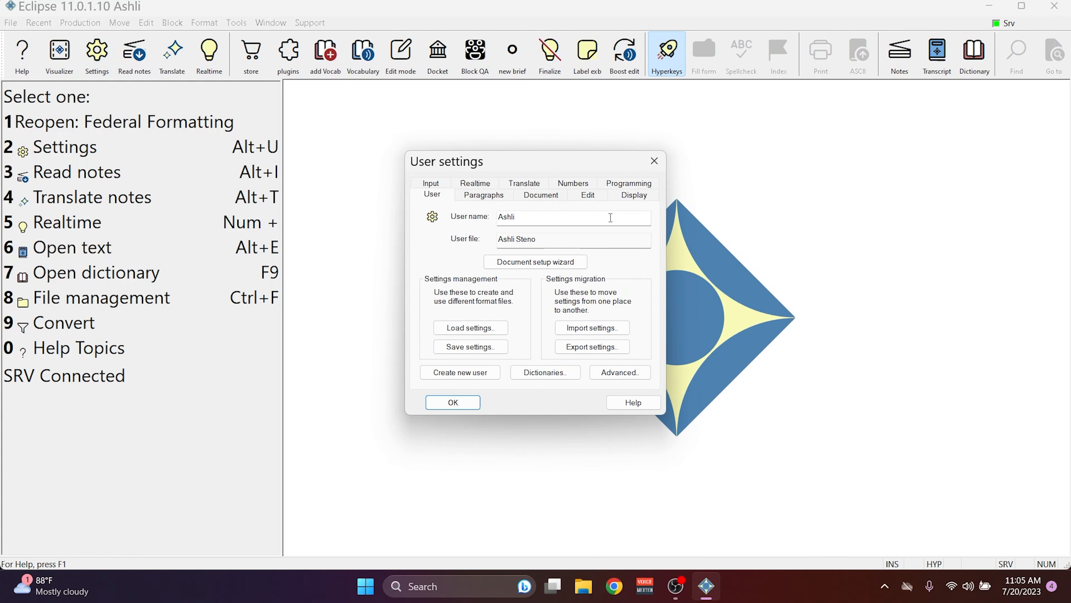
{"action": "left_click", "coordinate": [582, 193]}
{"action": "left_click", "coordinate": [473, 212]}
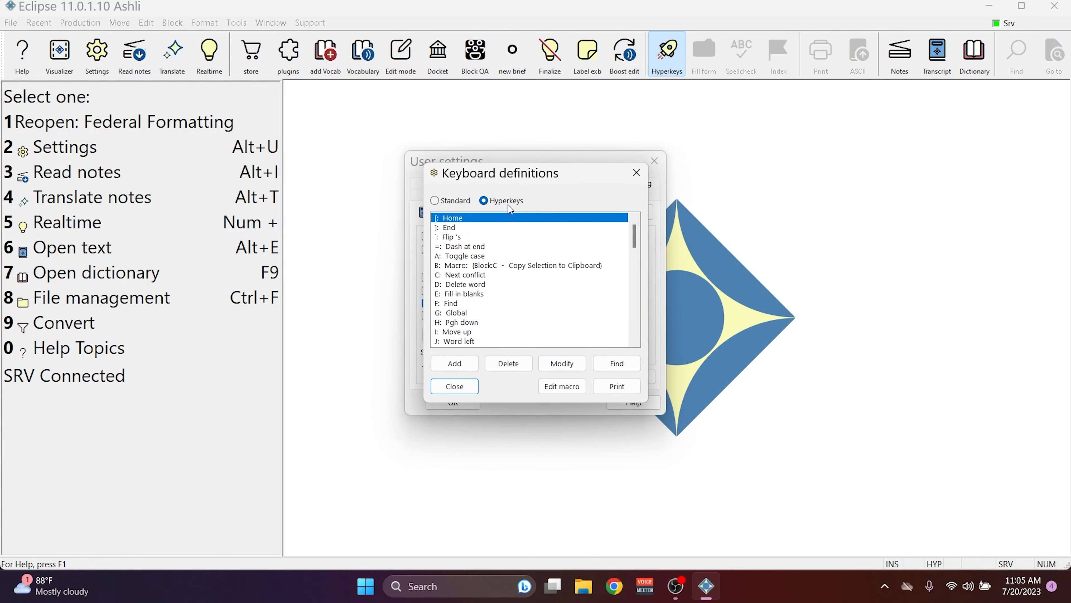
{"action": "left_click", "coordinate": [454, 365]}
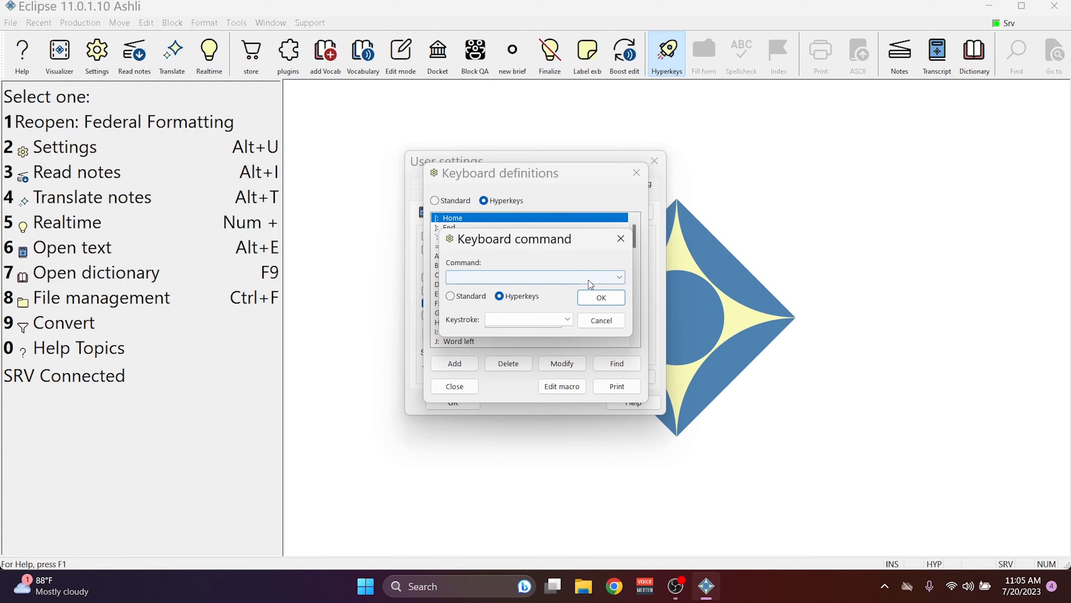
{"action": "left_click", "coordinate": [612, 279]}
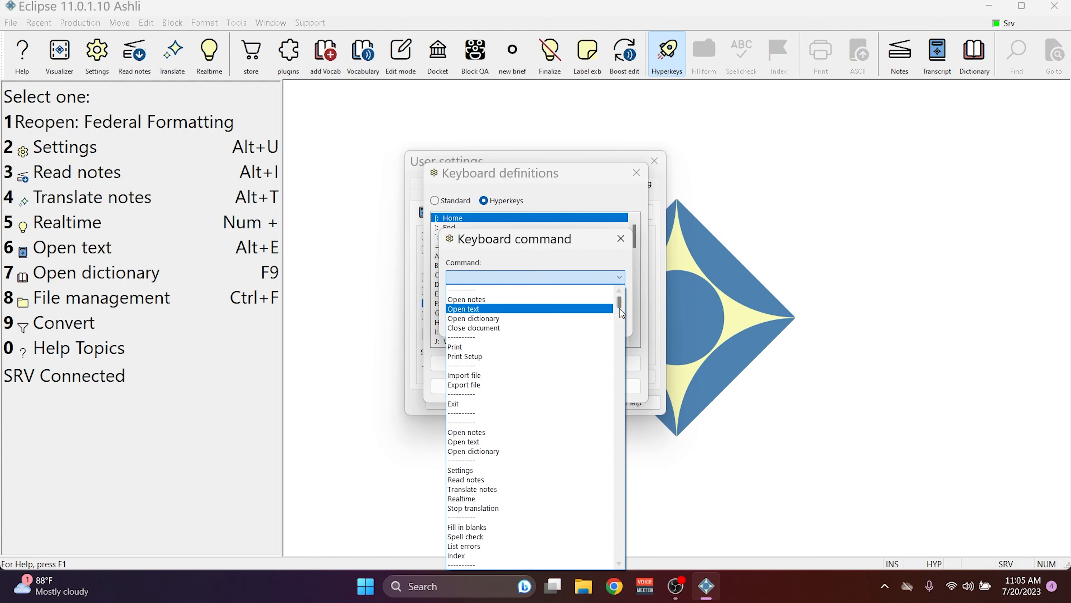
{"action": "scroll", "coordinate": [591, 346], "scroll_direction": "down", "scroll_amount": 10}
{"action": "left_click_drag", "start_coordinate": [621, 314], "coordinate": [598, 503]}
{"action": "scroll", "coordinate": [548, 404], "scroll_direction": "up", "scroll_amount": 10}
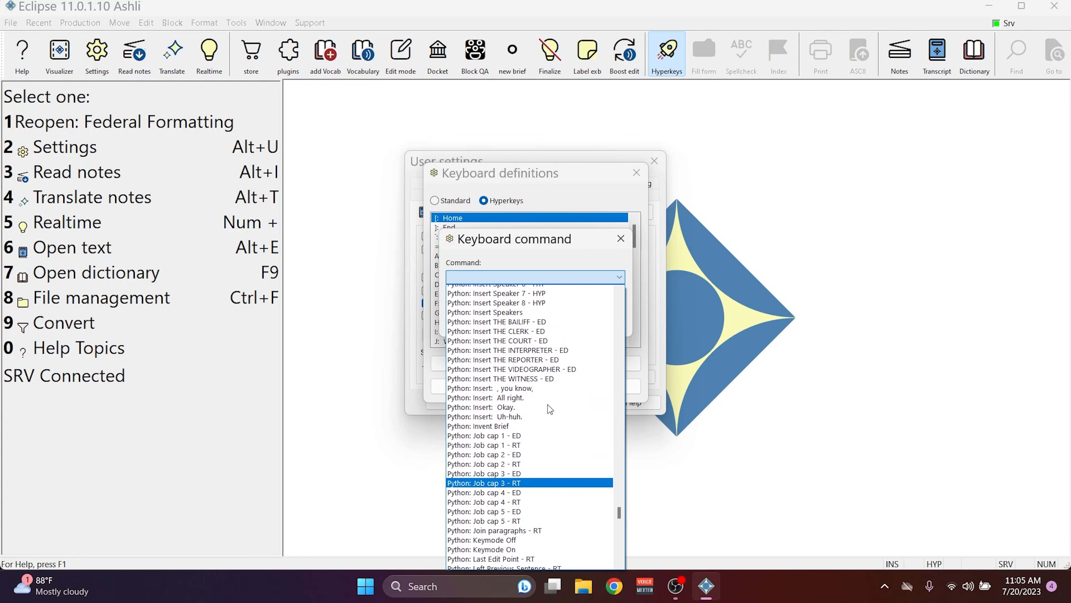
{"action": "scroll", "coordinate": [548, 408], "scroll_direction": "up", "scroll_amount": 5}
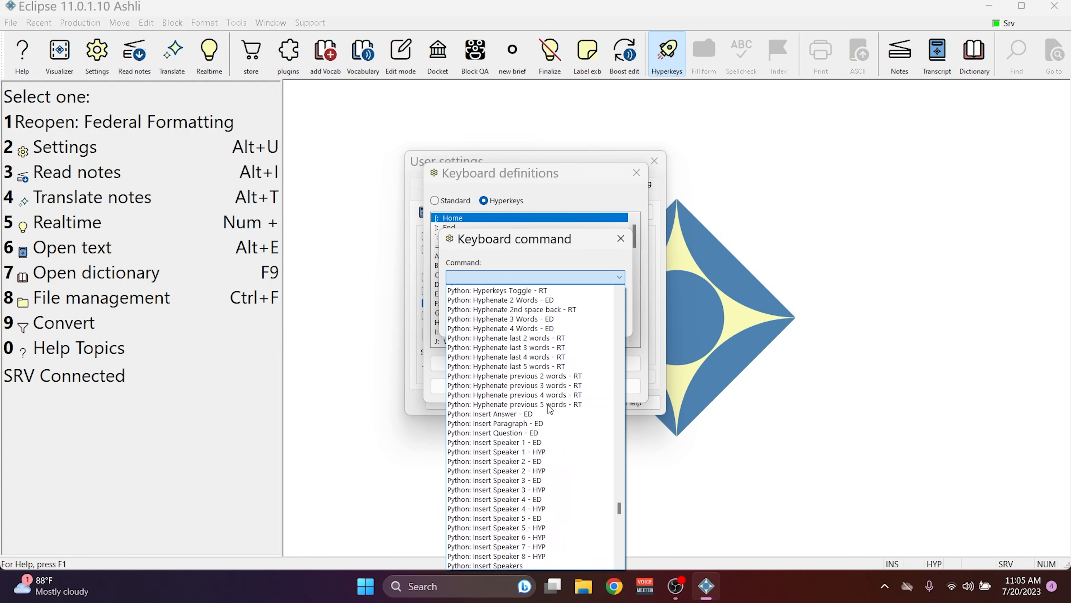
{"action": "scroll", "coordinate": [549, 409], "scroll_direction": "up", "scroll_amount": 2}
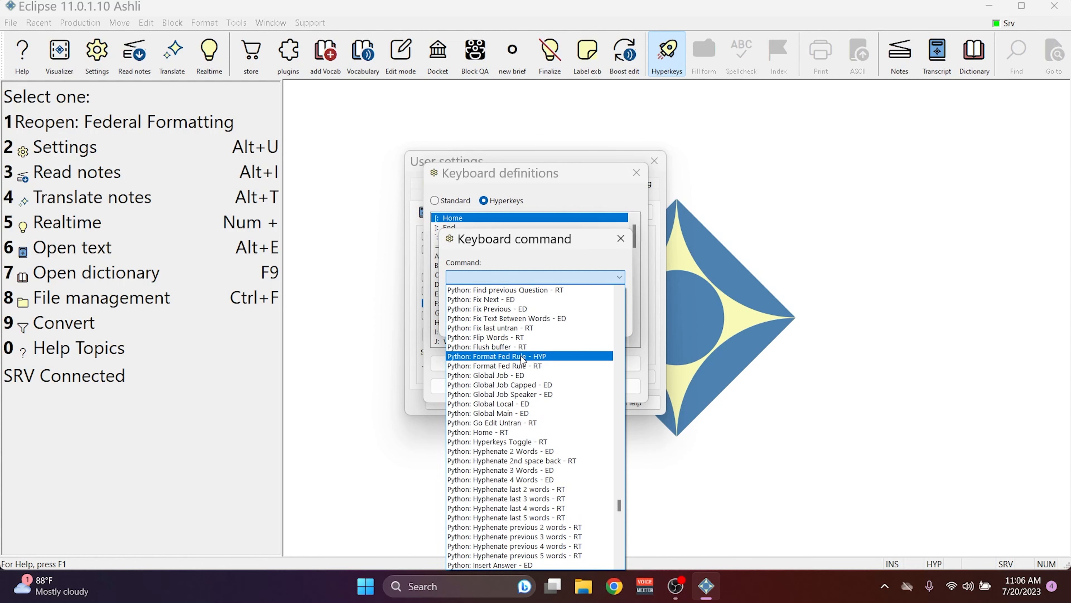
{"action": "left_click", "coordinate": [508, 357]}
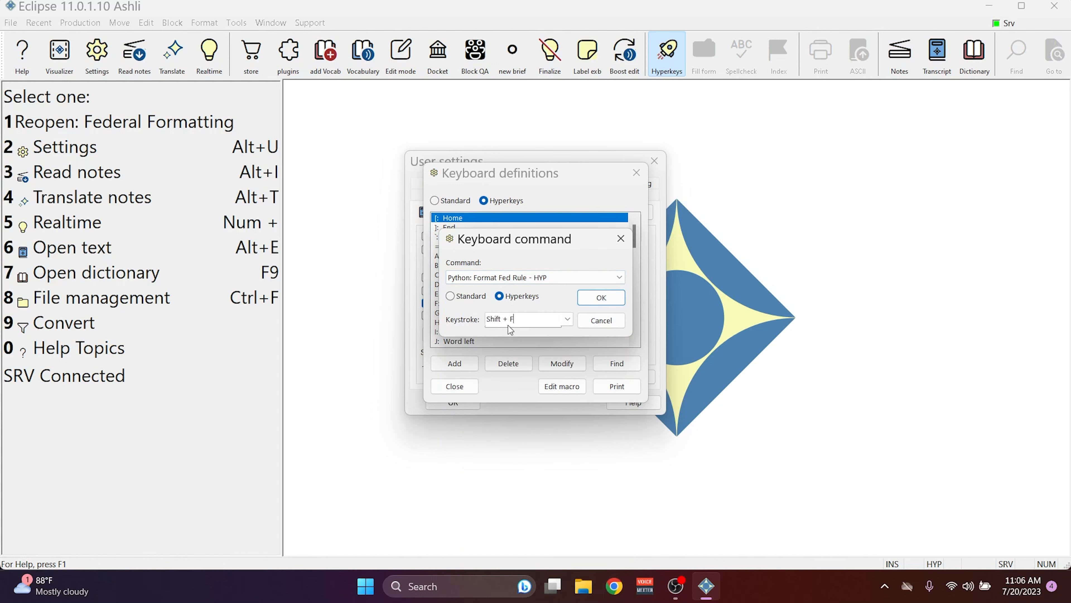
Assign the keystroke Shift + F to the new hyperkey command and close the keyboard definitions and user settings
{"action": "left_click", "coordinate": [514, 320]}
{"action": "left_click", "coordinate": [594, 301]}
{"action": "left_click", "coordinate": [509, 300]}
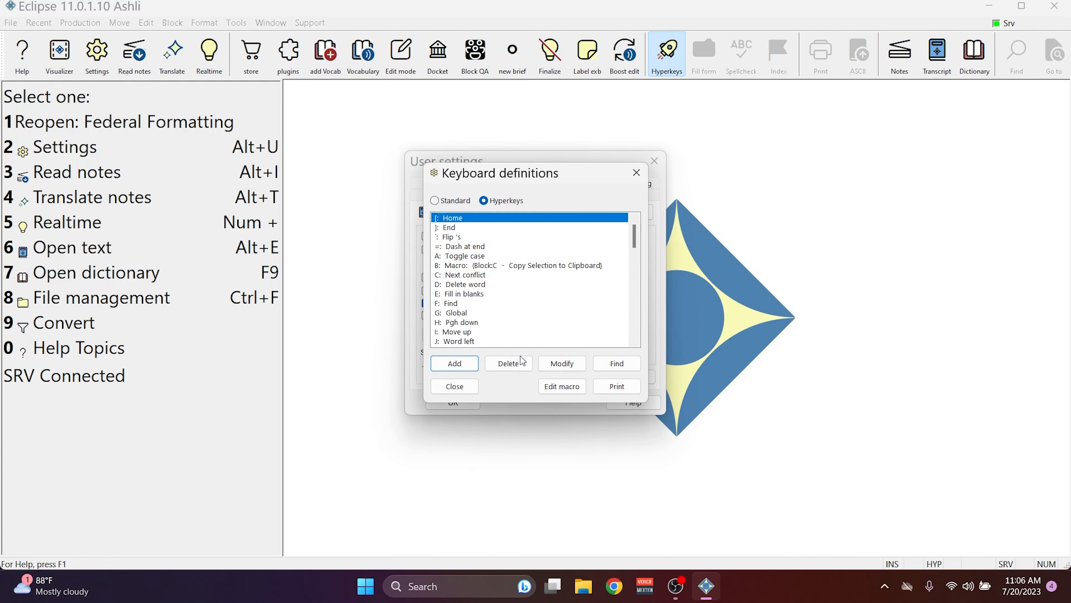
{"action": "left_click", "coordinate": [468, 388]}
{"action": "left_click", "coordinate": [453, 404]}
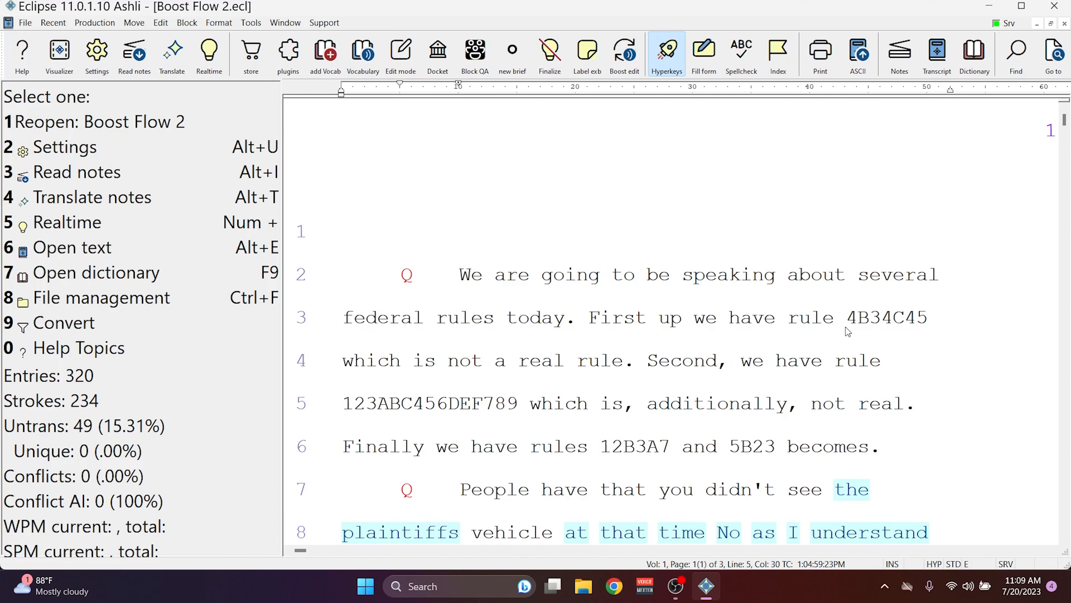
Convert the rule reference 4B34C45 in the first question to federal rule format with the hyperkey macro
{"action": "left_click", "coordinate": [850, 319]}
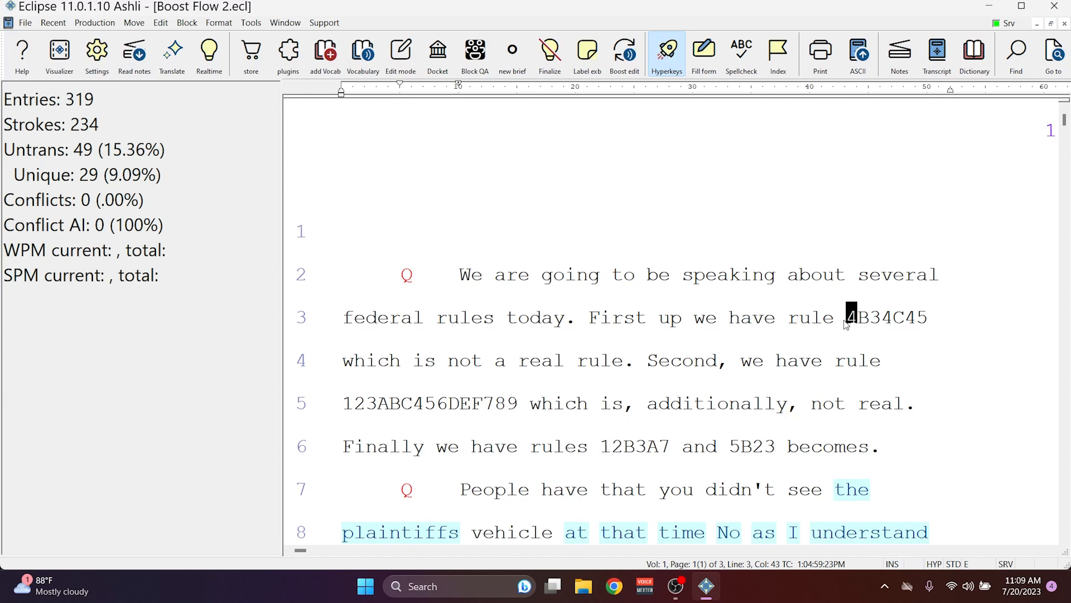
{"action": "key", "text": "q"}
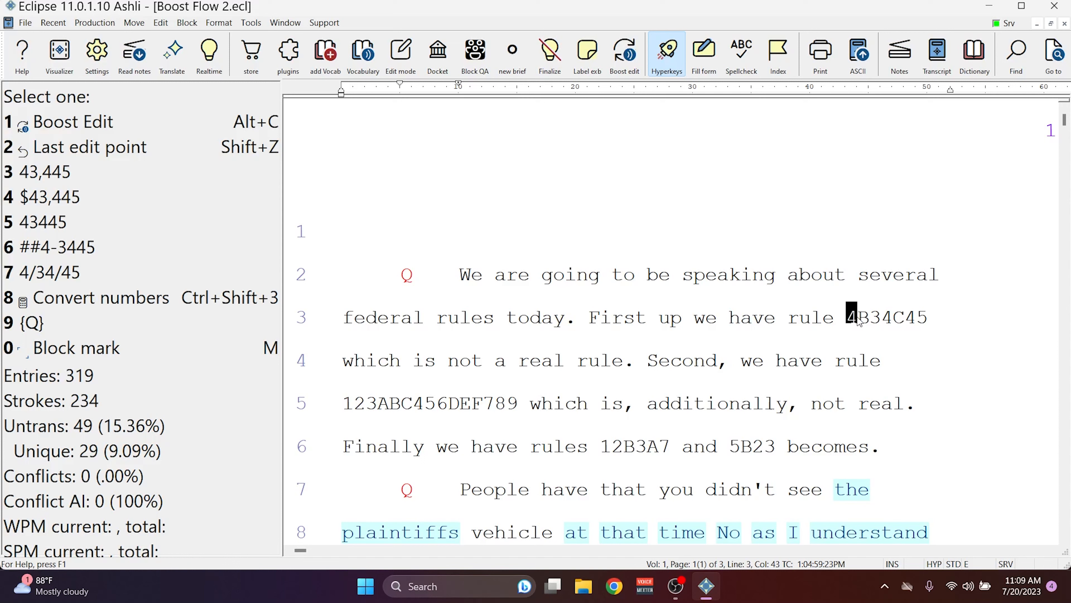
{"action": "key", "text": "ctrl+shift+3"}
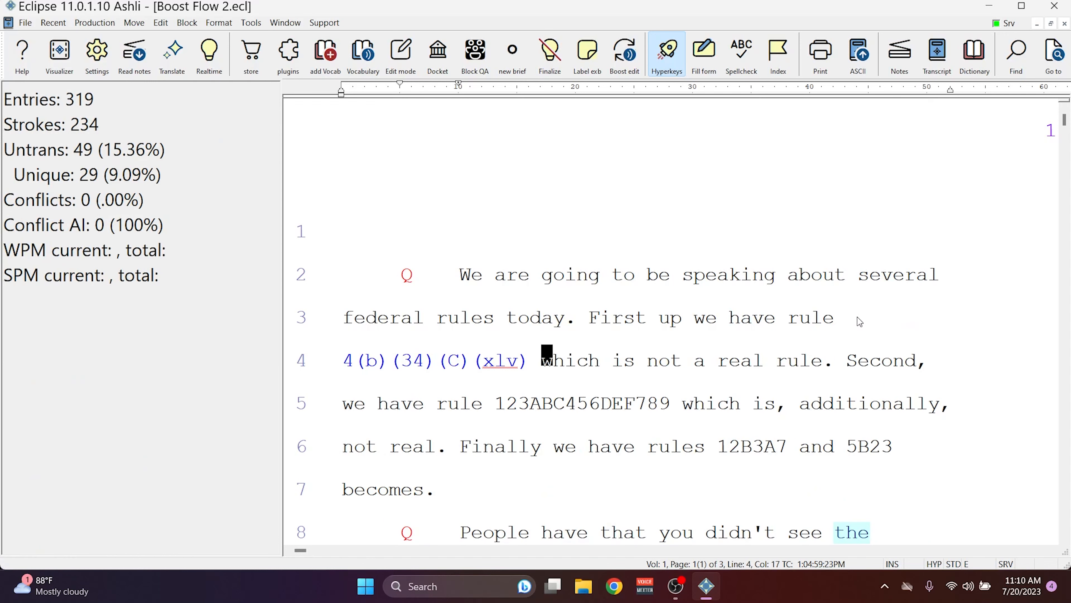
{"action": "left_click_drag", "start_coordinate": [349, 357], "coordinate": [523, 364]}
Convert the rule references 123ABC456DEF789, 12B3A7 and 5B23 to federal rule format and close the transcript
{"action": "left_click", "coordinate": [499, 404]}
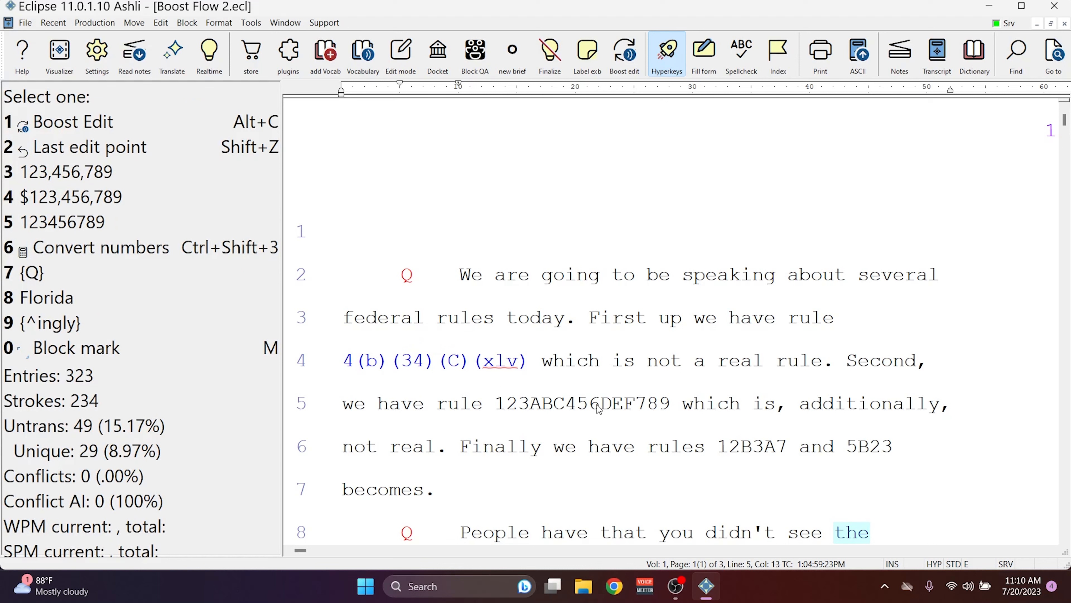
{"action": "key", "text": "6"}
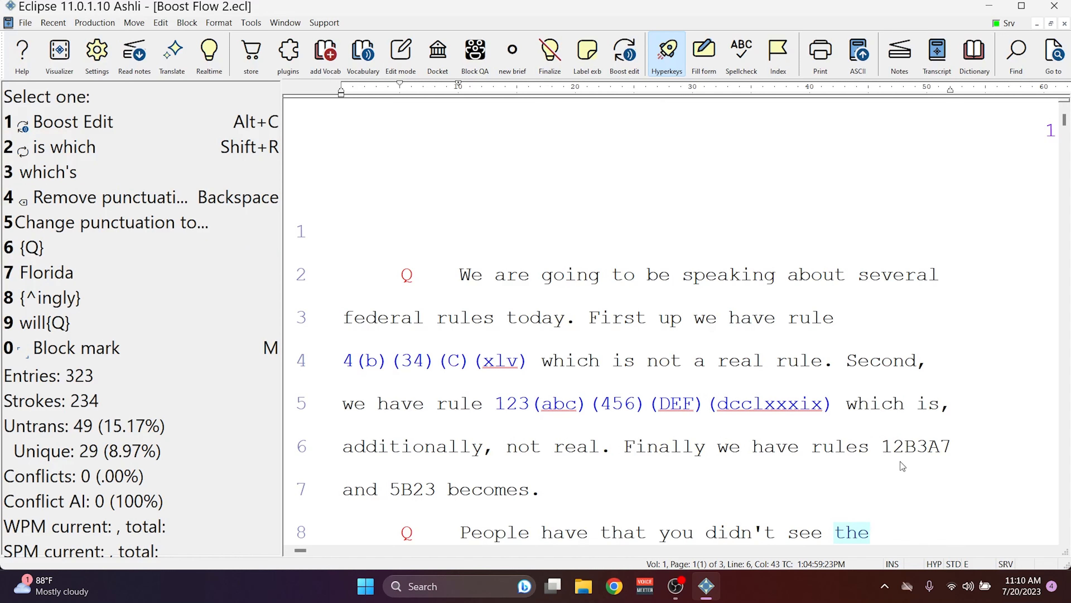
{"action": "left_click", "coordinate": [885, 446]}
{"action": "key", "text": "6"}
{"action": "left_click", "coordinate": [600, 329]}
{"action": "key", "text": "6"}
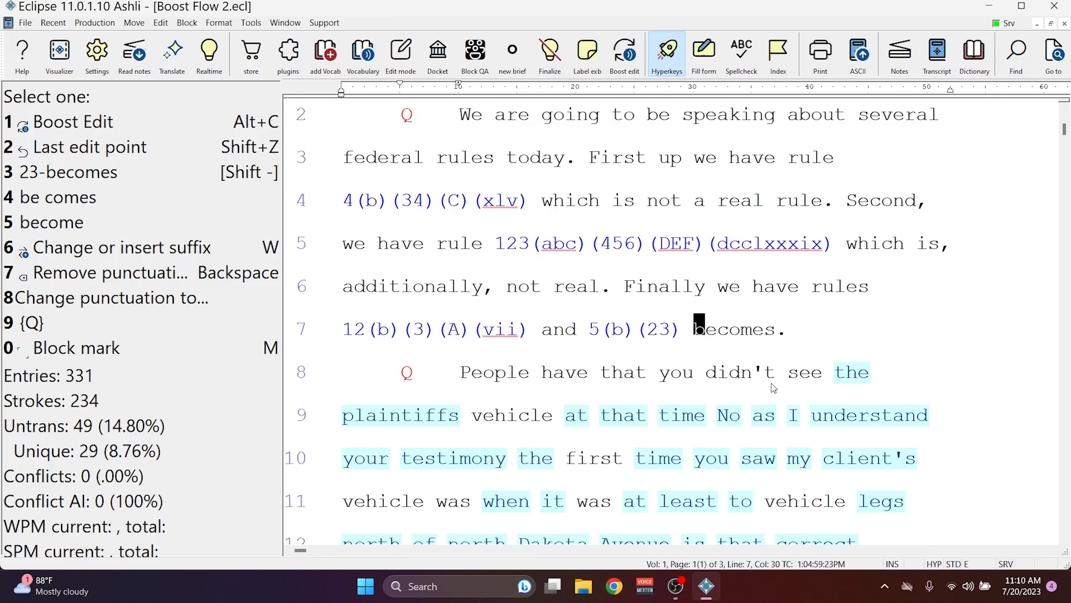
{"action": "scroll", "coordinate": [772, 384], "scroll_direction": "up", "scroll_amount": 2}
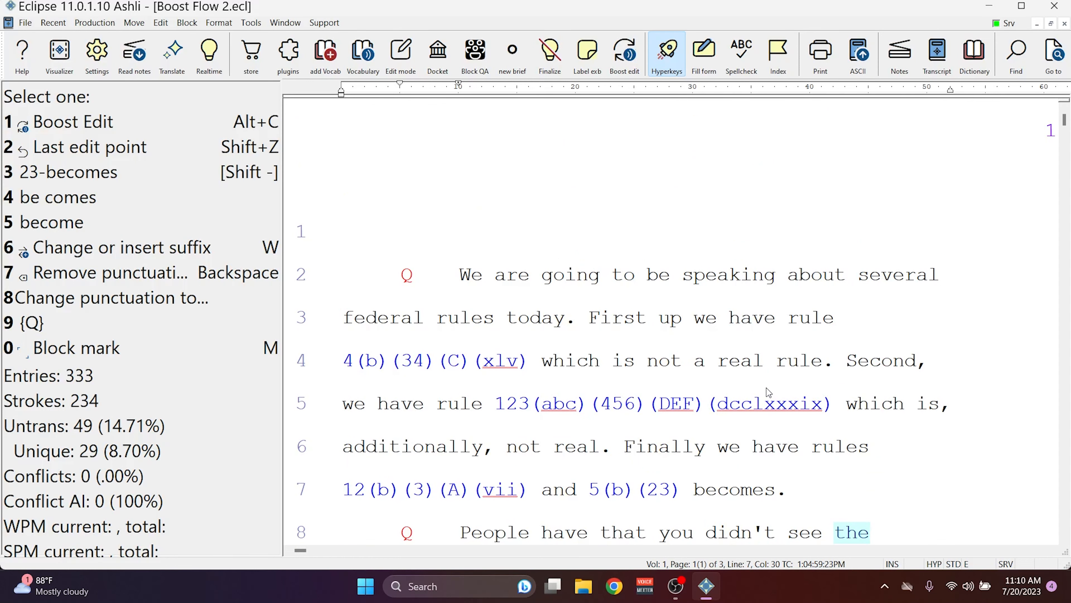
{"action": "key", "text": "Escape"}
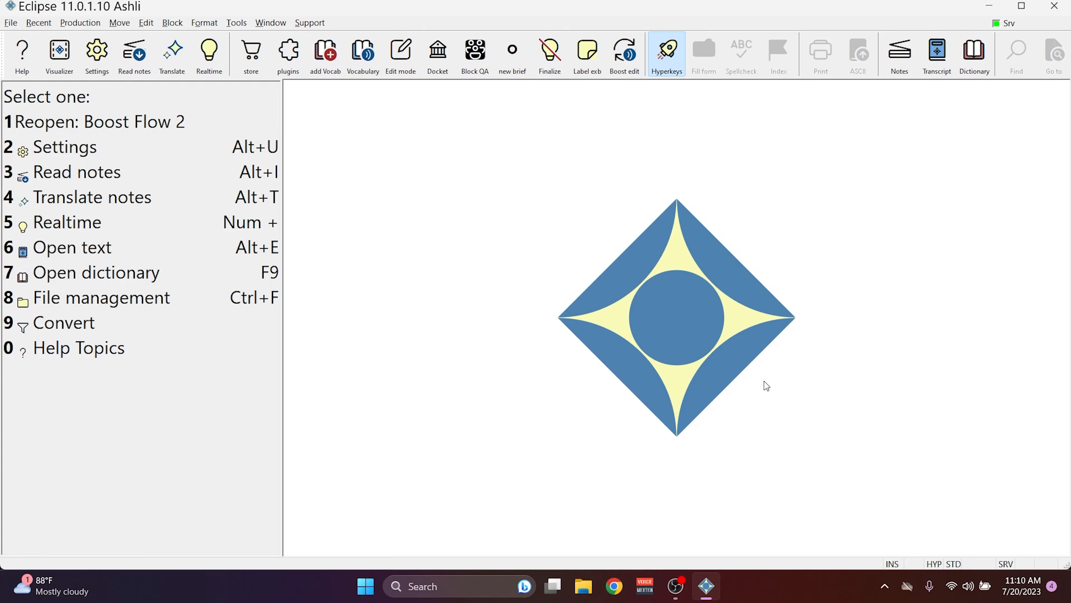
Start translating the Federal Formatting notes in Virtual realtime mode with Boost enabled
{"action": "key", "text": "alt+t"}
{"action": "left_click", "coordinate": [477, 187]}
{"action": "type", "text": "fed"}
{"action": "double_click", "coordinate": [419, 200]}
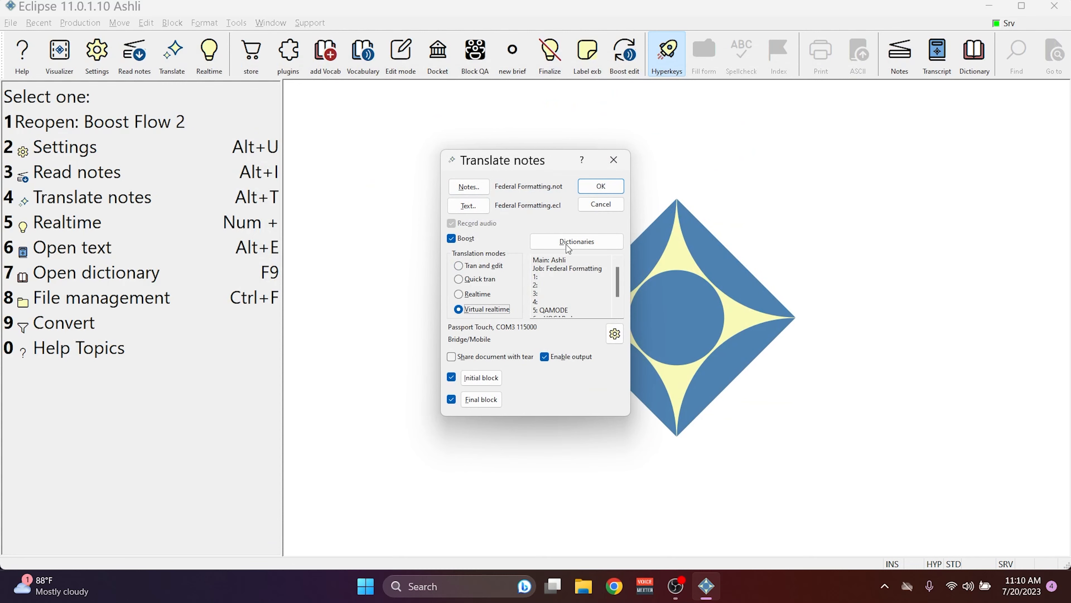
{"action": "left_click", "coordinate": [591, 189]}
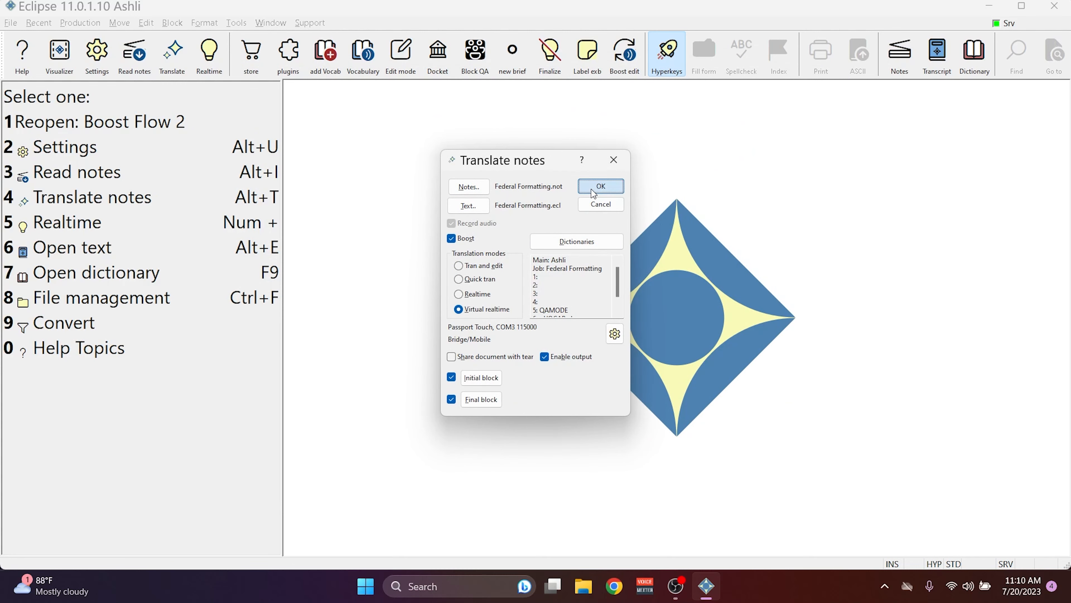
{"action": "left_click", "coordinate": [516, 309]}
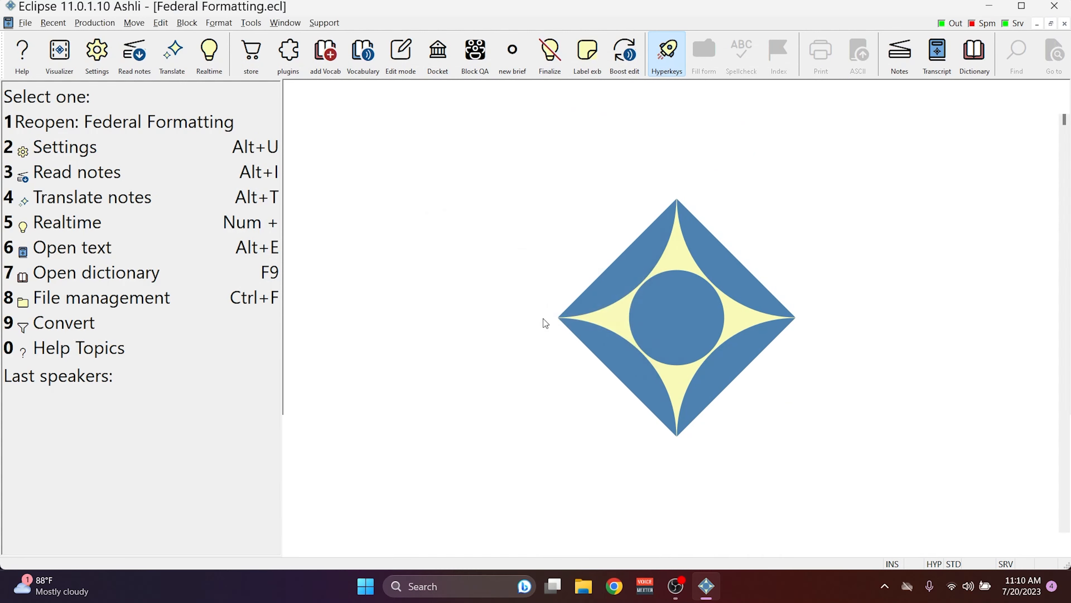
{"action": "left_click", "coordinate": [381, 315]}
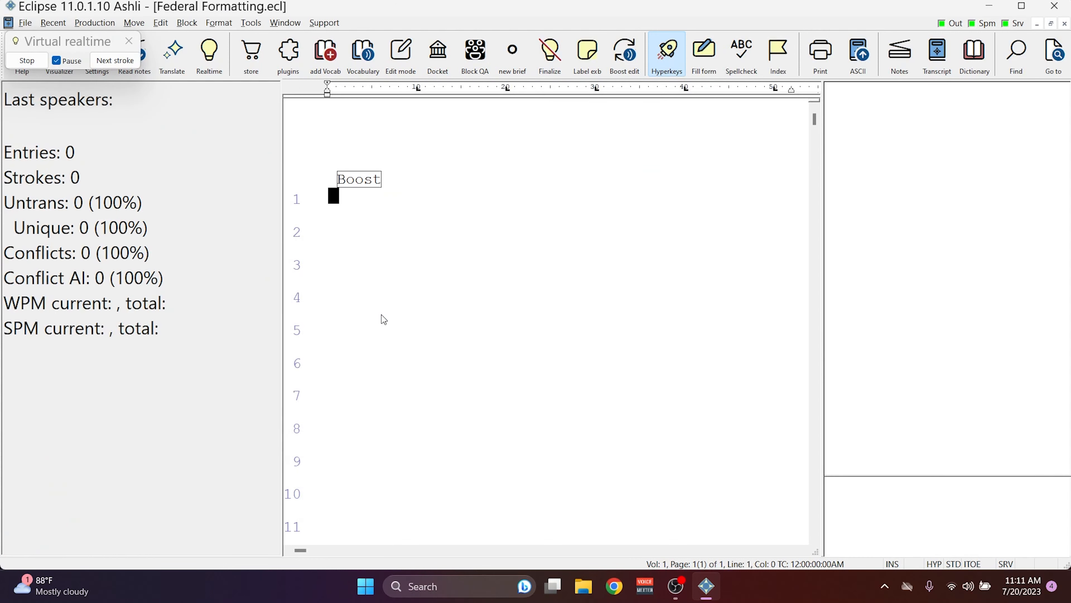
Advance the realtime translation stroke by stroke through the Oprah speaker label and the first rule reference, formatted as 14(b)(3)(A)(vii)
{"action": "left_click", "coordinate": [113, 62]}
{"action": "left_click", "coordinate": [113, 63]}
{"action": "left_click", "coordinate": [113, 63]}
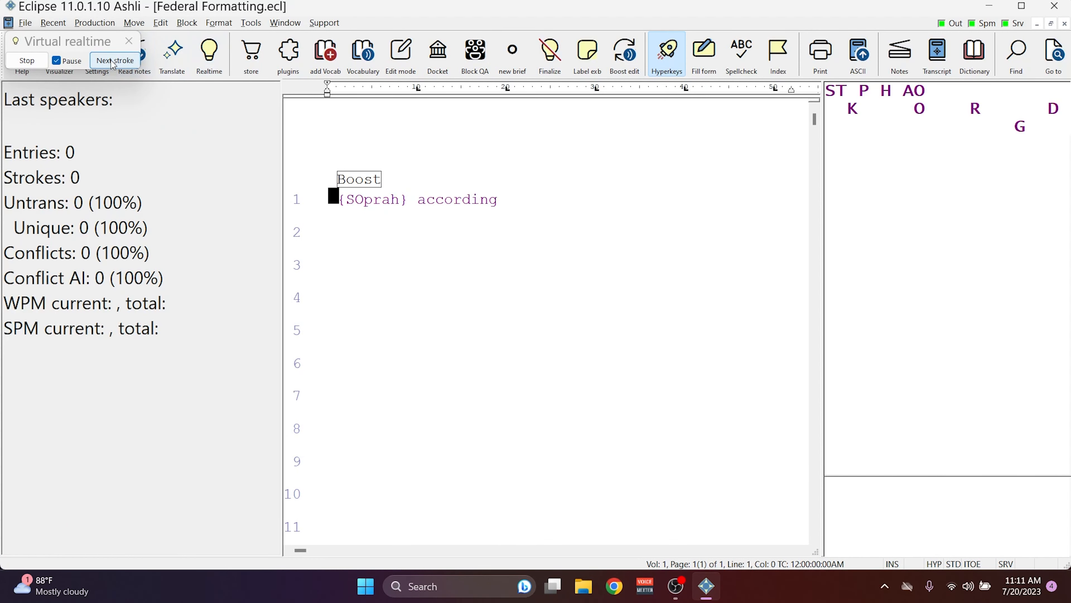
{"action": "left_click", "coordinate": [113, 63]}
{"action": "left_click", "coordinate": [113, 62]}
{"action": "left_click", "coordinate": [113, 63]}
{"action": "left_click", "coordinate": [114, 62]}
{"action": "left_click", "coordinate": [114, 62]}
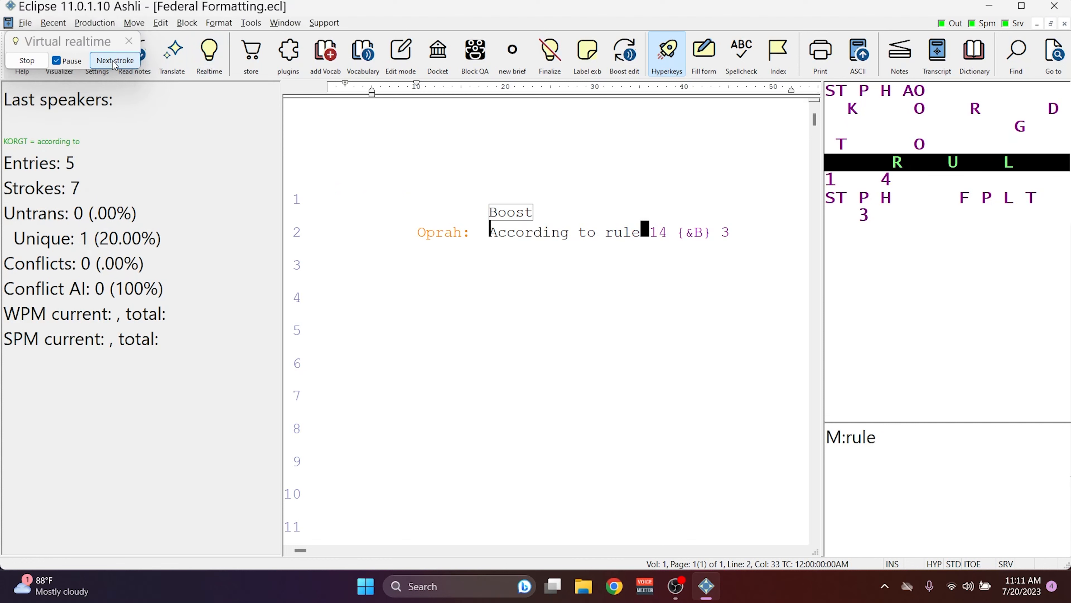
{"action": "left_click", "coordinate": [114, 63]}
{"action": "left_click", "coordinate": [113, 63]}
{"action": "left_click", "coordinate": [114, 63]}
{"action": "left_click", "coordinate": [114, 62]}
{"action": "left_click", "coordinate": [113, 63]}
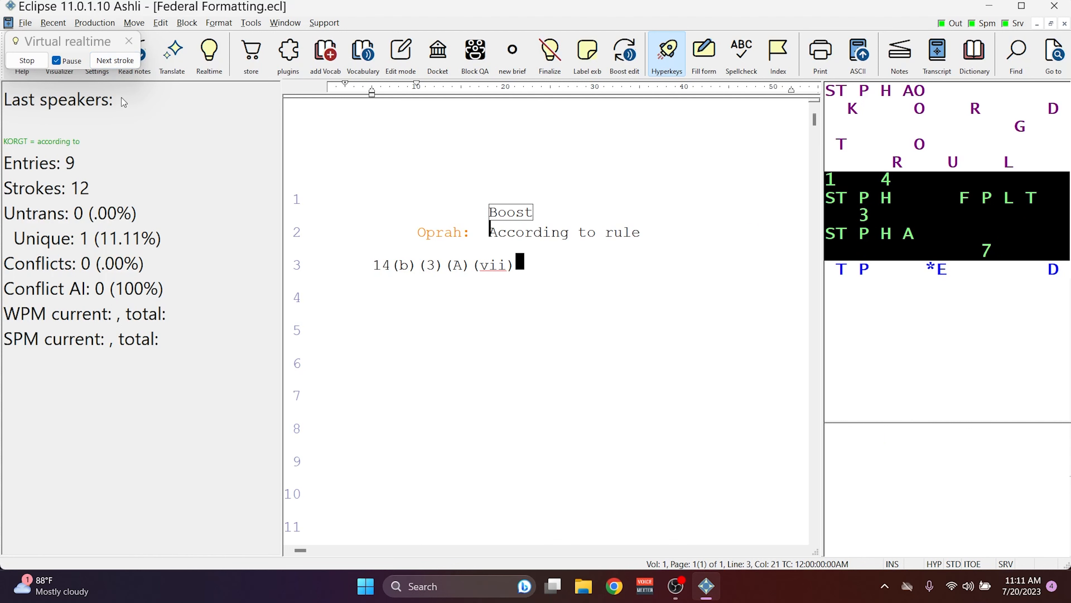
Continue the realtime translation stroke by stroke through "but Ashli in regards to rule" and the reference formatted as 34(c)(34)(D)(lxxiii)
{"action": "left_click", "coordinate": [106, 64]}
{"action": "left_click", "coordinate": [106, 64]}
{"action": "left_click", "coordinate": [105, 64]}
{"action": "left_click", "coordinate": [105, 64]}
{"action": "left_click", "coordinate": [105, 65]}
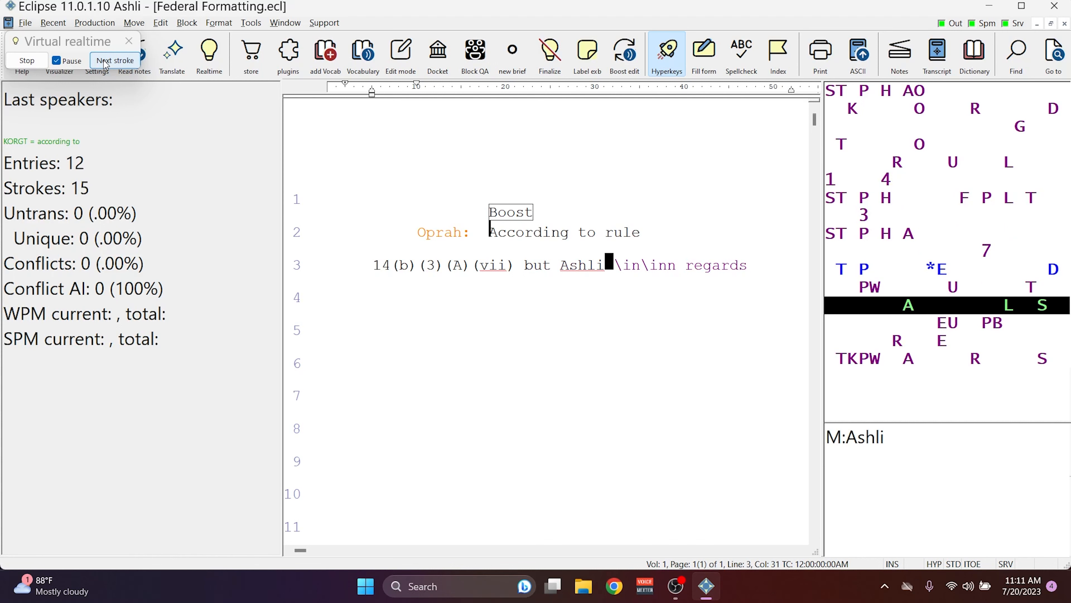
{"action": "left_click", "coordinate": [105, 63]}
{"action": "left_click", "coordinate": [106, 64]}
{"action": "left_click", "coordinate": [106, 63]}
{"action": "left_click", "coordinate": [105, 64]}
{"action": "left_click", "coordinate": [106, 63]}
{"action": "left_click", "coordinate": [106, 63]}
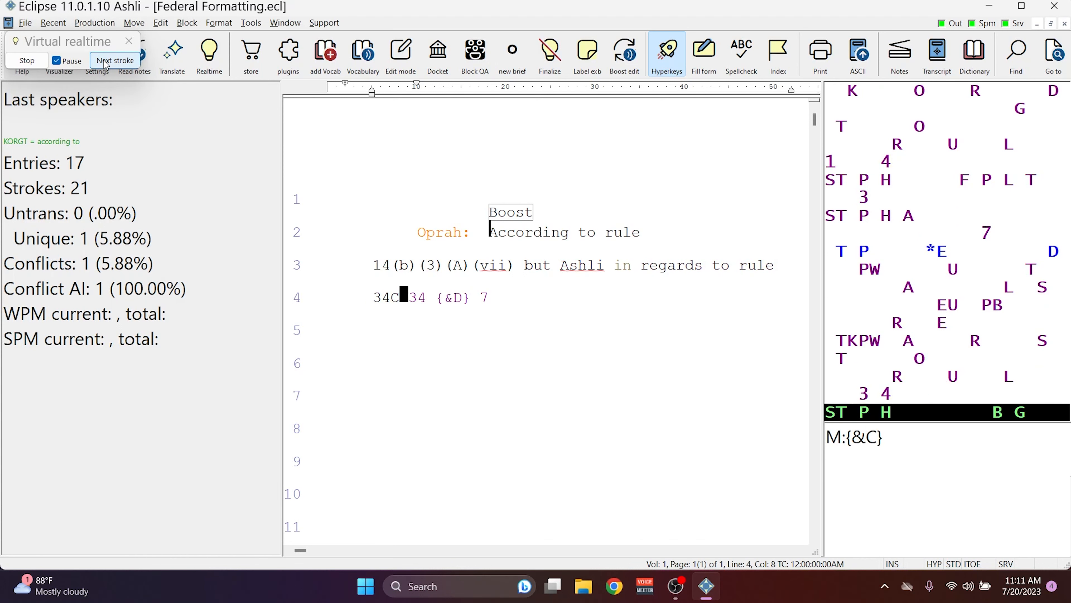
{"action": "left_click", "coordinate": [106, 63]}
{"action": "left_click", "coordinate": [106, 63]}
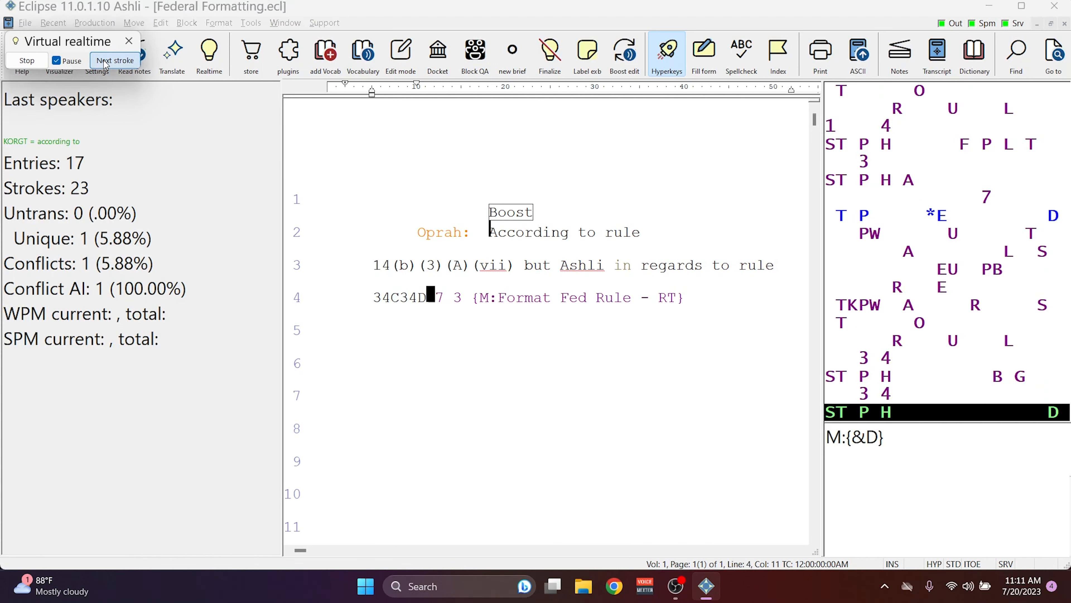
Step the realtime translation through "discuss the implications of rule", the reference formatted as 4(c)(23)(A)(xxxiv), and the closing words "as well"
{"action": "left_click", "coordinate": [105, 63]}
{"action": "left_click", "coordinate": [106, 64]}
{"action": "left_click", "coordinate": [105, 63]}
{"action": "left_click", "coordinate": [106, 63]}
{"action": "left_click", "coordinate": [106, 63]}
{"action": "left_click", "coordinate": [105, 63]}
{"action": "left_click", "coordinate": [106, 63]}
{"action": "left_click", "coordinate": [106, 63]}
{"action": "left_click", "coordinate": [106, 64]}
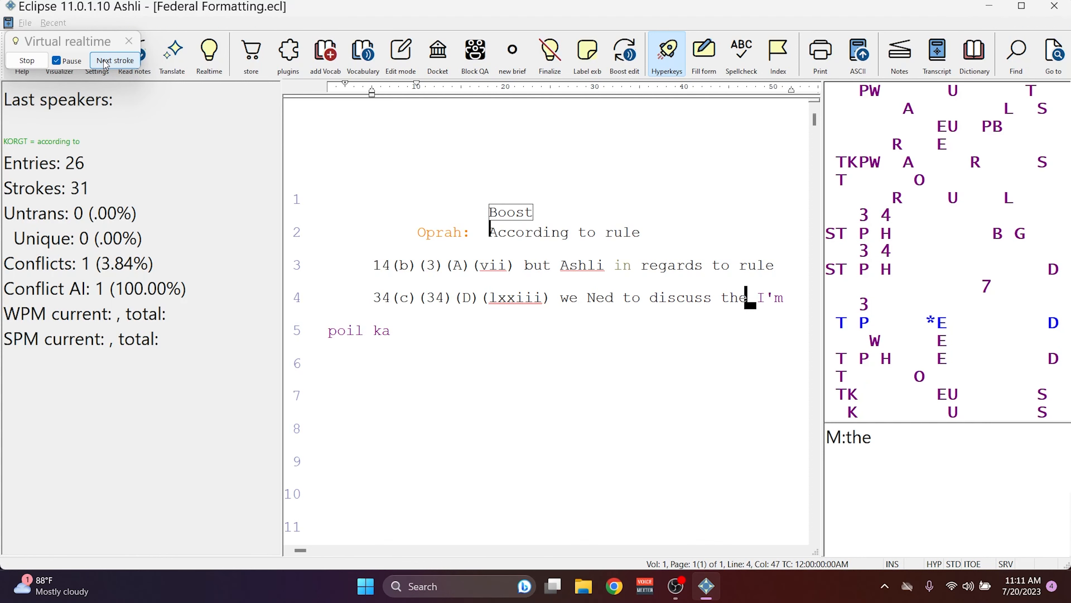
{"action": "left_click", "coordinate": [106, 63]}
{"action": "left_click", "coordinate": [105, 63]}
{"action": "left_click", "coordinate": [105, 64]}
{"action": "left_click", "coordinate": [105, 64]}
{"action": "left_click", "coordinate": [105, 63]}
{"action": "left_click", "coordinate": [105, 63]}
{"action": "left_click", "coordinate": [105, 63]}
{"action": "left_click", "coordinate": [106, 64]}
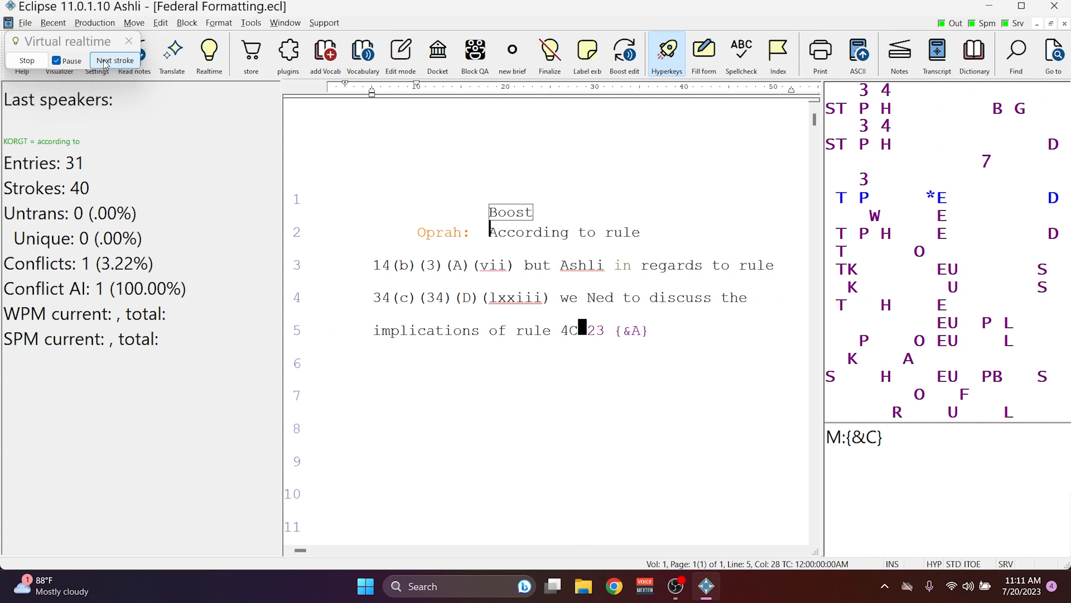
{"action": "left_click", "coordinate": [105, 63]}
{"action": "left_click", "coordinate": [106, 63]}
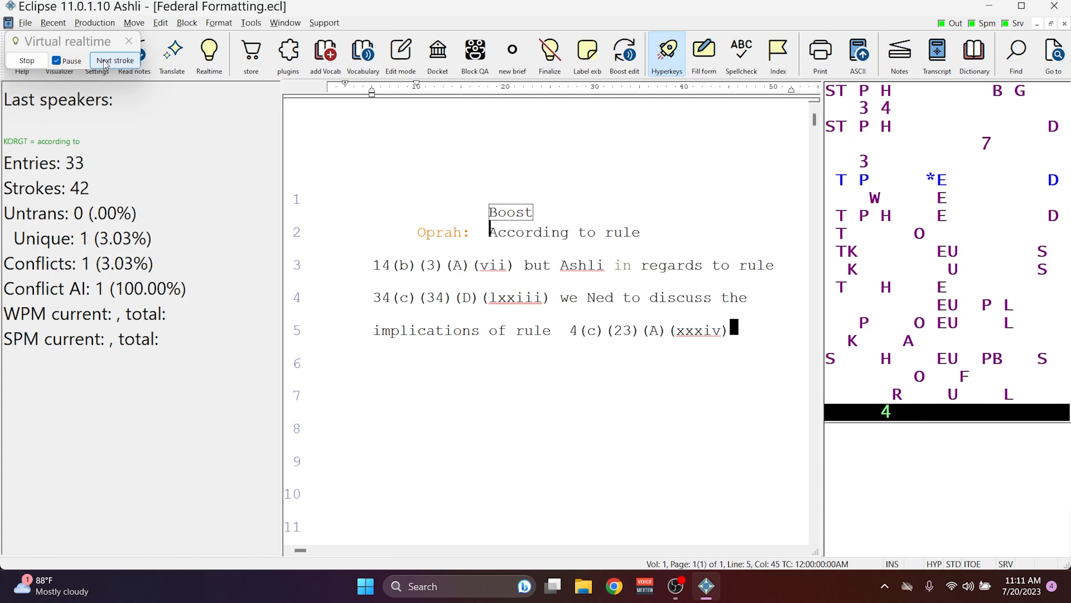
{"action": "left_click", "coordinate": [105, 64]}
{"action": "left_click", "coordinate": [105, 64]}
{"action": "left_click", "coordinate": [105, 64]}
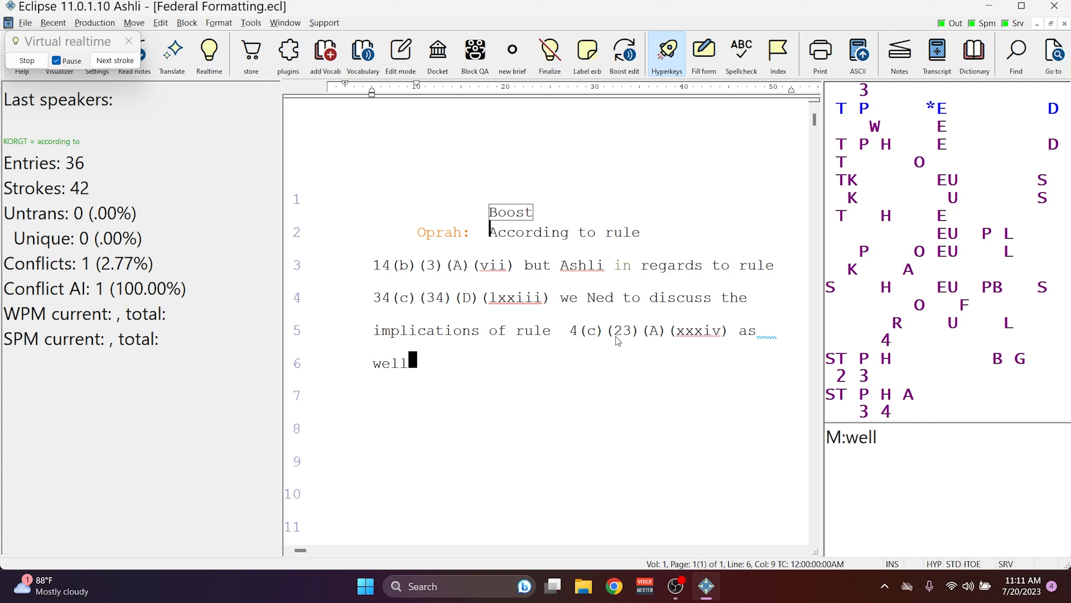
Open the Federal Formatting notes file and examine the strokes that make up the first rule reference, 14 B 3 A 7
{"action": "left_click", "coordinate": [494, 239]}
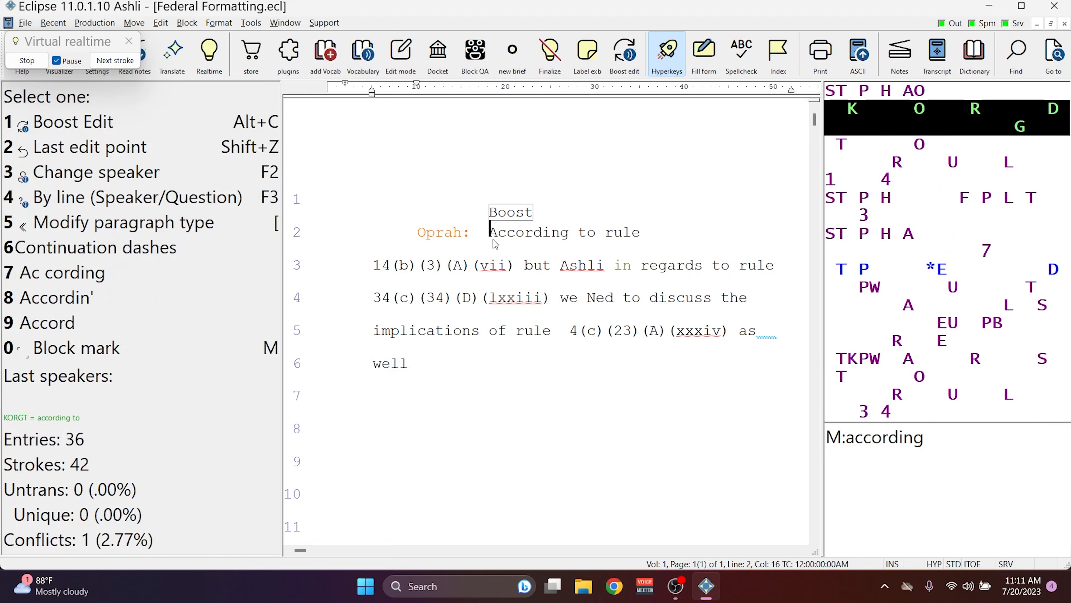
{"action": "key", "text": "ctrl+n"}
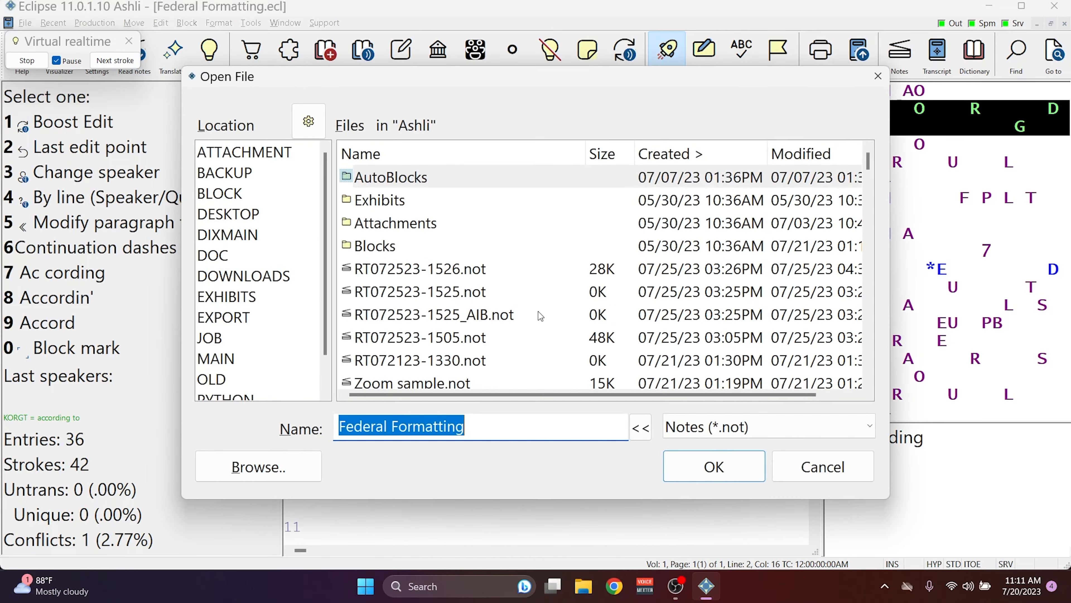
{"action": "key", "text": "Return"}
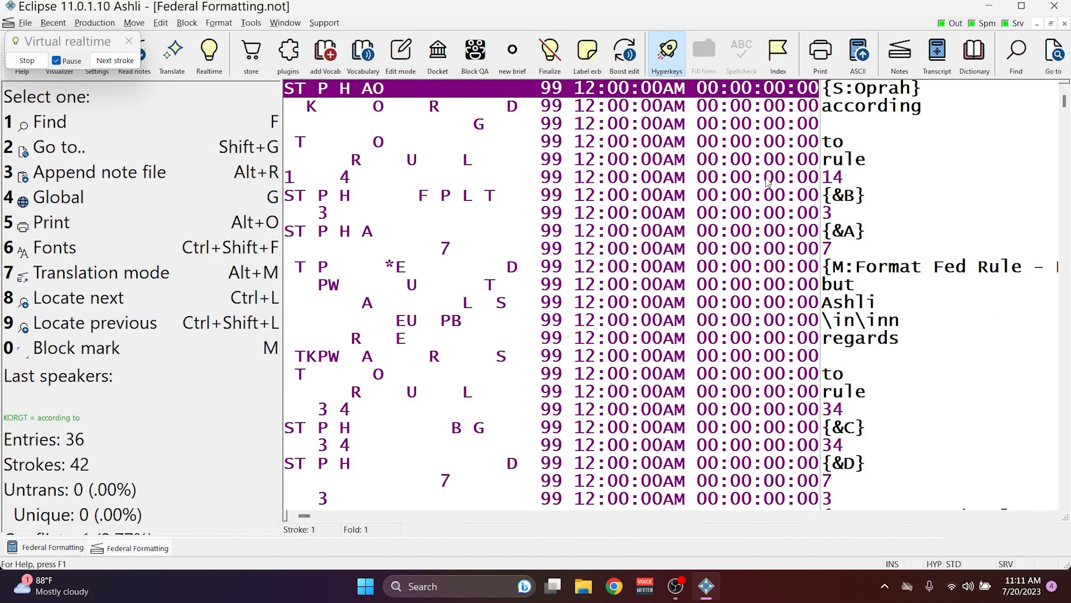
{"action": "left_click", "coordinate": [774, 183]}
{"action": "left_click", "coordinate": [790, 198]}
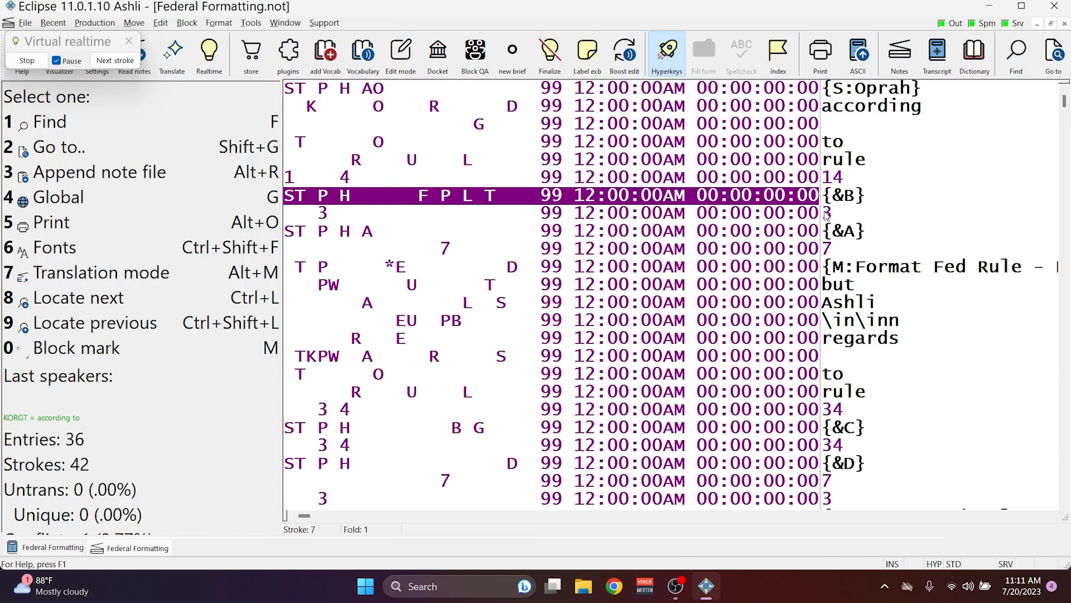
{"action": "left_click", "coordinate": [806, 216]}
{"action": "left_click", "coordinate": [822, 235]}
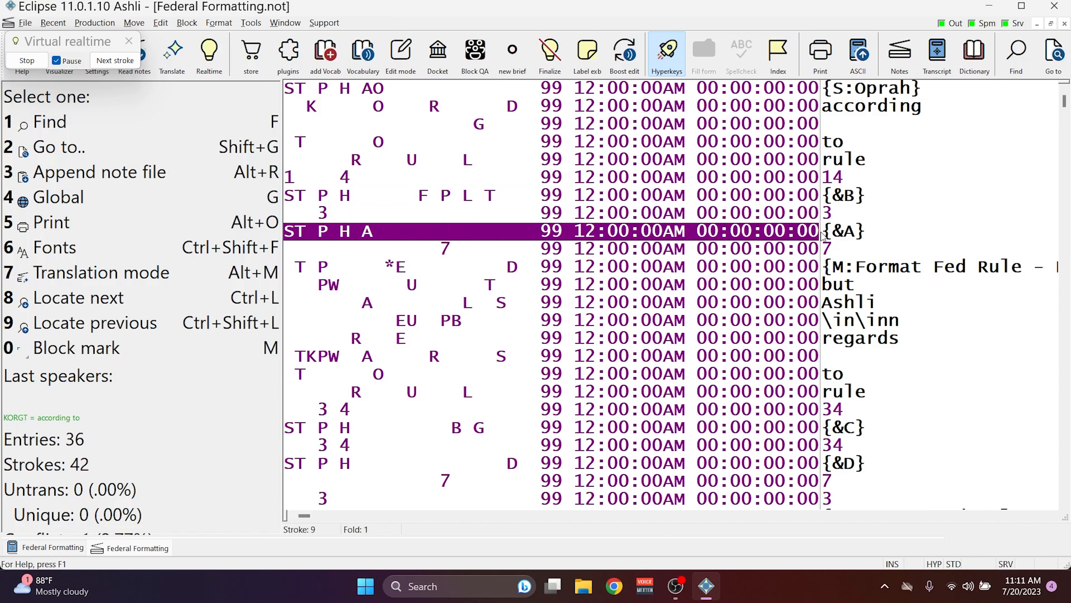
{"action": "left_click", "coordinate": [822, 252]}
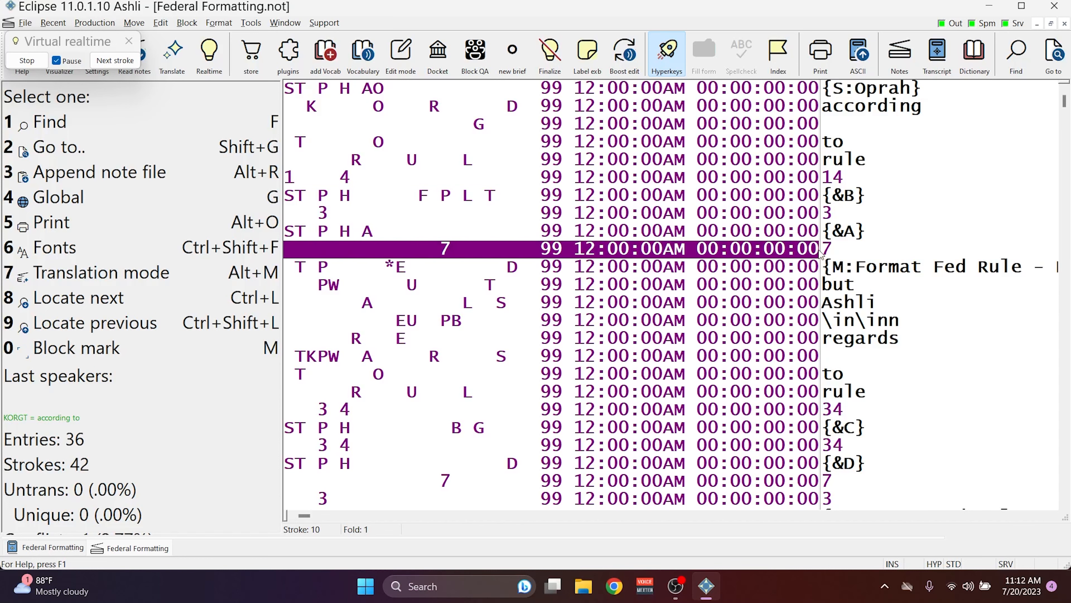
Look up the Federal rule formatting plugin in the Plugin Manager
{"action": "left_click", "coordinate": [289, 53]}
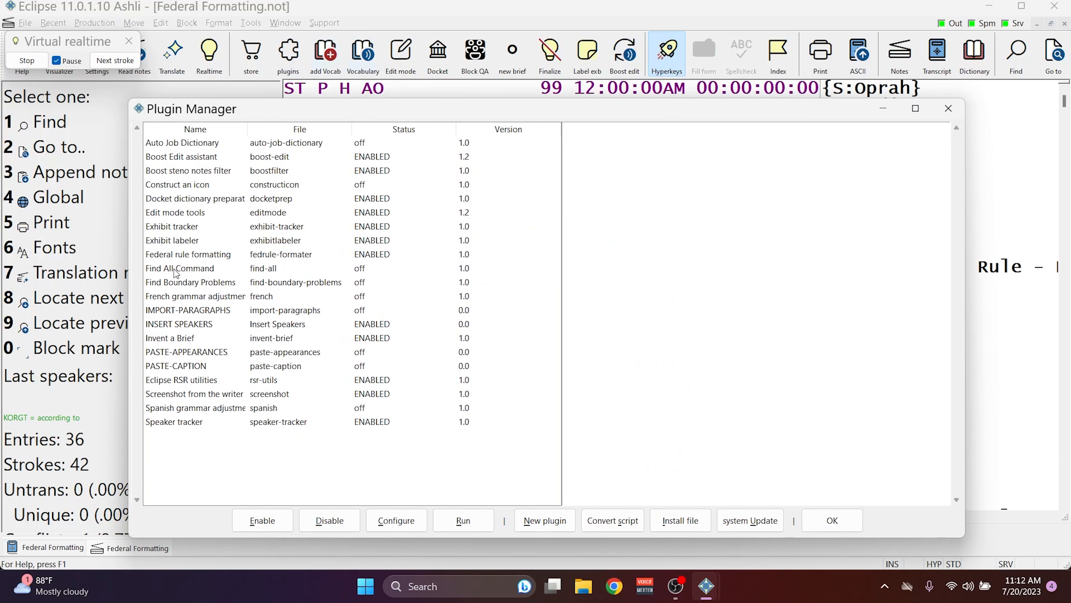
{"action": "left_click", "coordinate": [170, 255]}
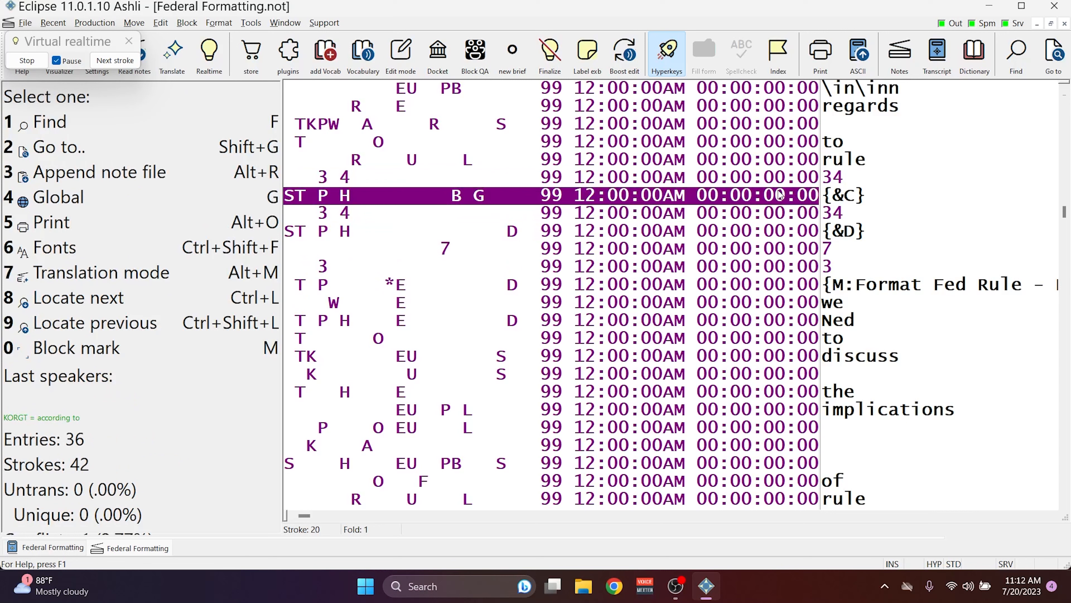
Examine the strokes of the second rule reference, 34 C 34 D 7 3, and the Format Fed Rule macro stroke that follows
{"action": "left_click", "coordinate": [791, 176]}
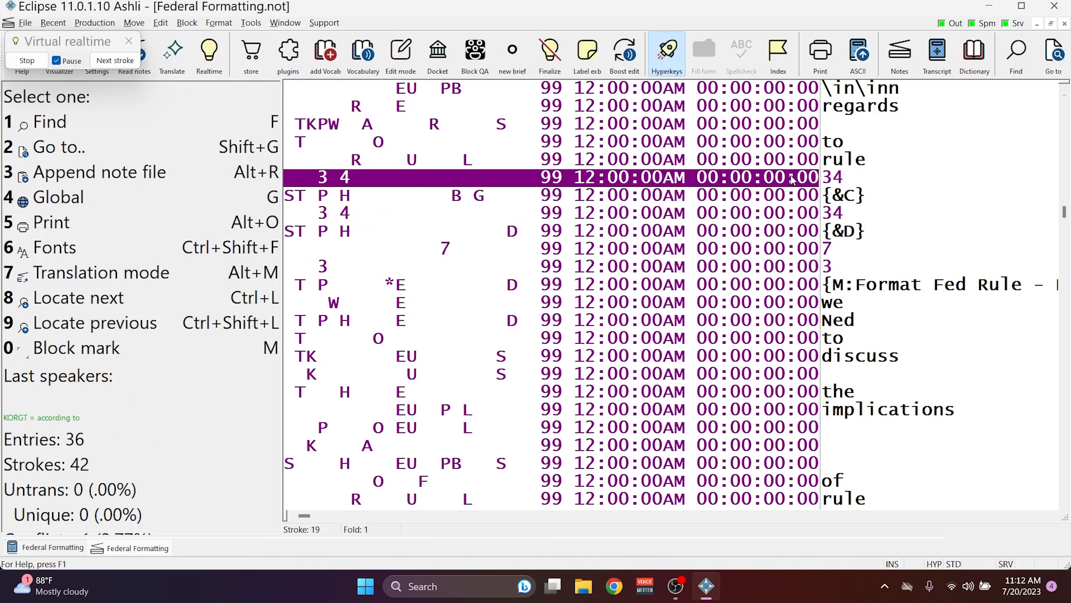
{"action": "left_click_drag", "start_coordinate": [791, 177], "coordinate": [792, 264]}
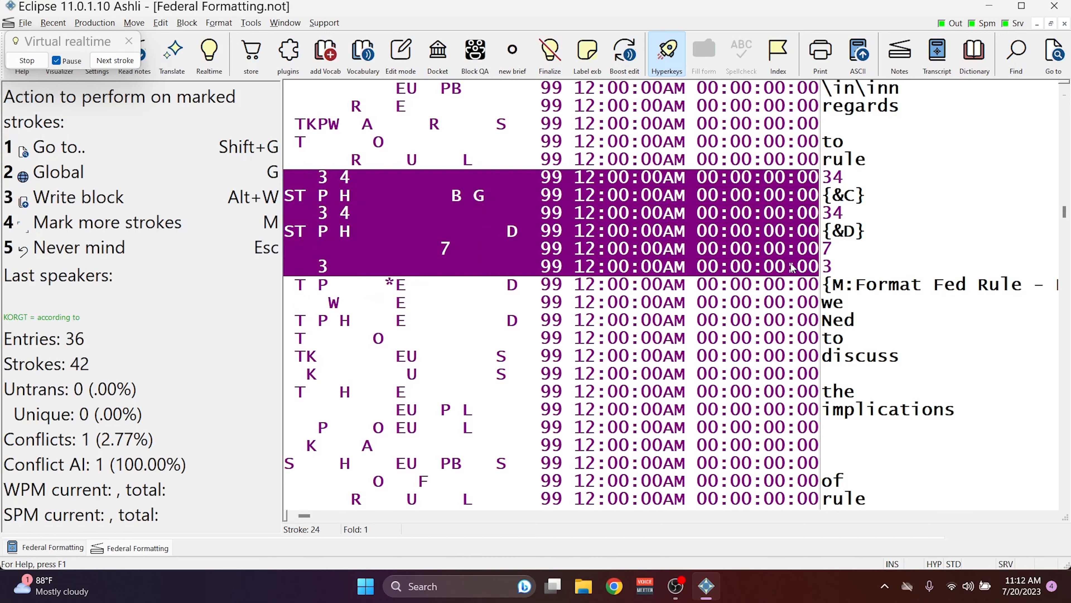
{"action": "left_click", "coordinate": [789, 184]}
{"action": "scroll", "coordinate": [788, 184], "scroll_direction": "down", "scroll_amount": 2}
{"action": "scroll", "coordinate": [790, 189], "scroll_direction": "up", "scroll_amount": 2}
{"action": "left_click", "coordinate": [813, 287]}
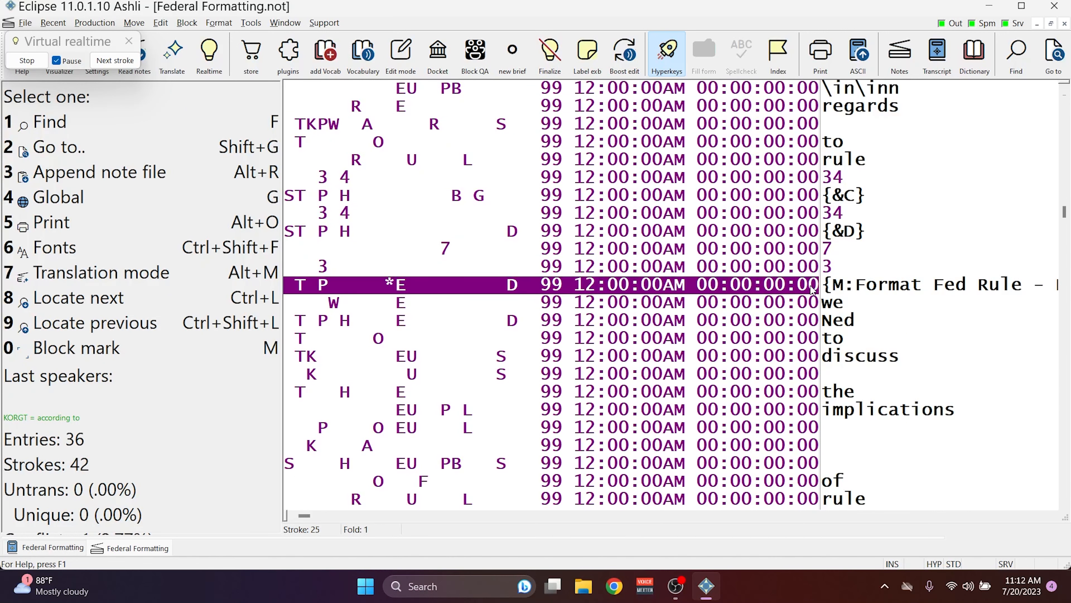